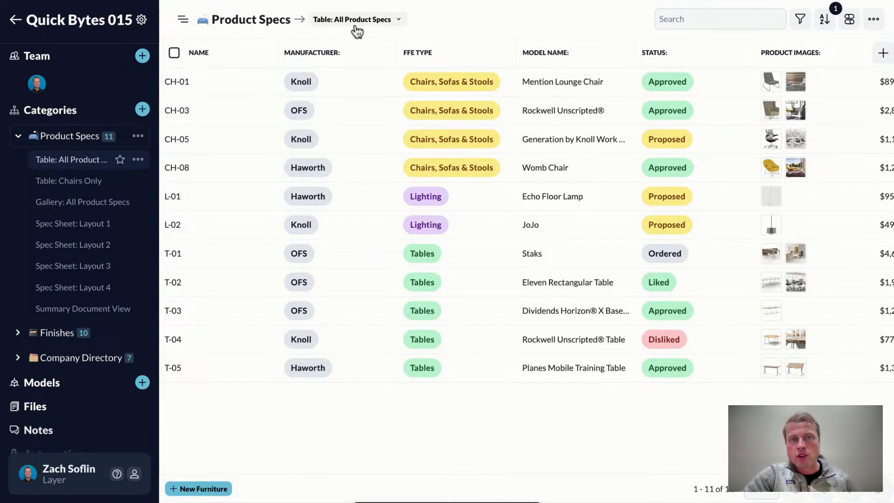
- Look through the Chairs Only table, the gallery and the spec sheet layouts of Product Specs, ending on Table: All Product Specs
{"action": "left_click", "coordinate": [359, 22]}
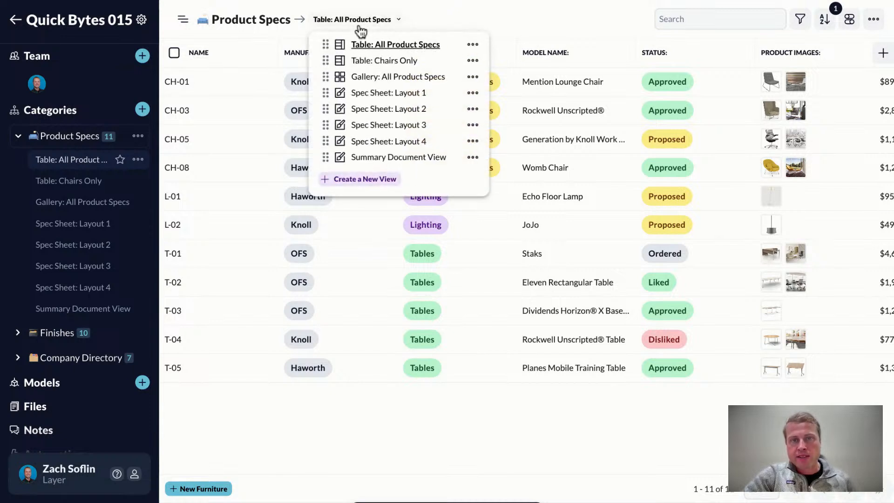
{"action": "left_click", "coordinate": [373, 62]}
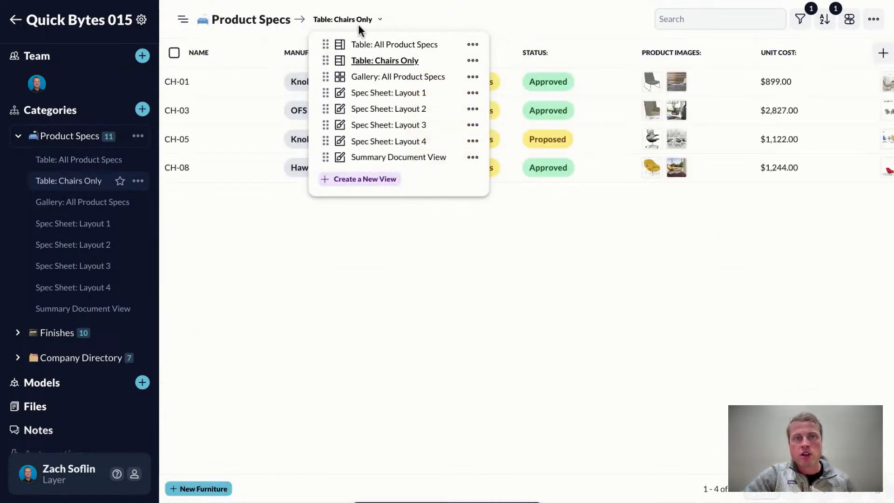
{"action": "left_click", "coordinate": [412, 78]}
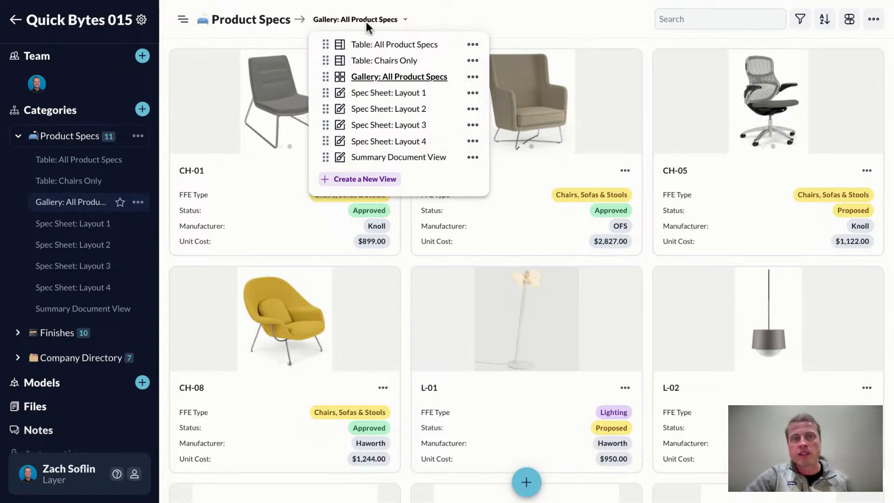
{"action": "left_click", "coordinate": [405, 96]}
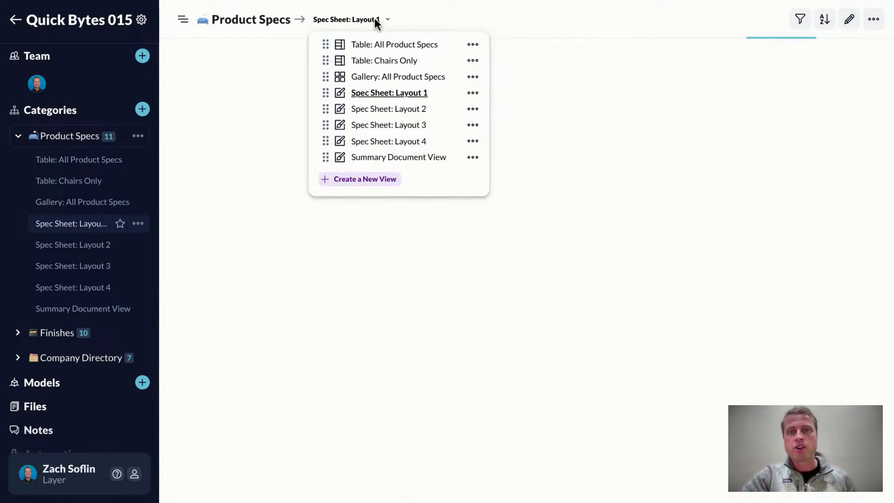
{"action": "left_click", "coordinate": [402, 144]}
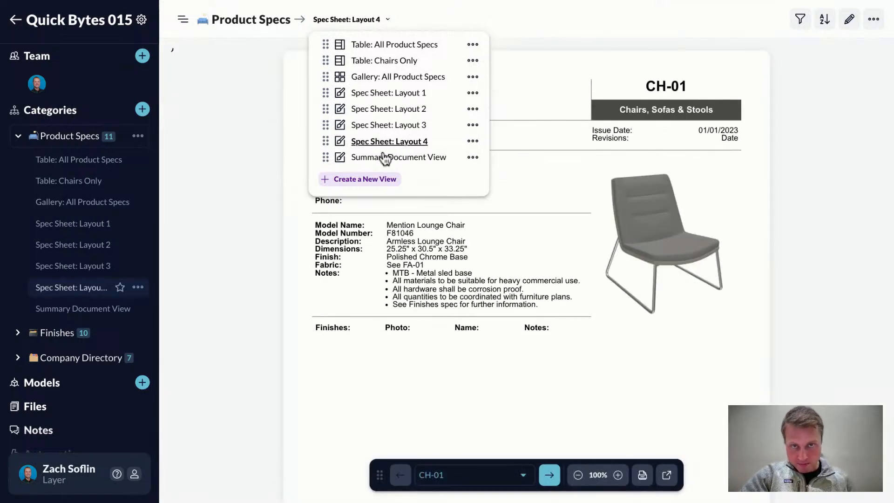
{"action": "left_click", "coordinate": [392, 125]}
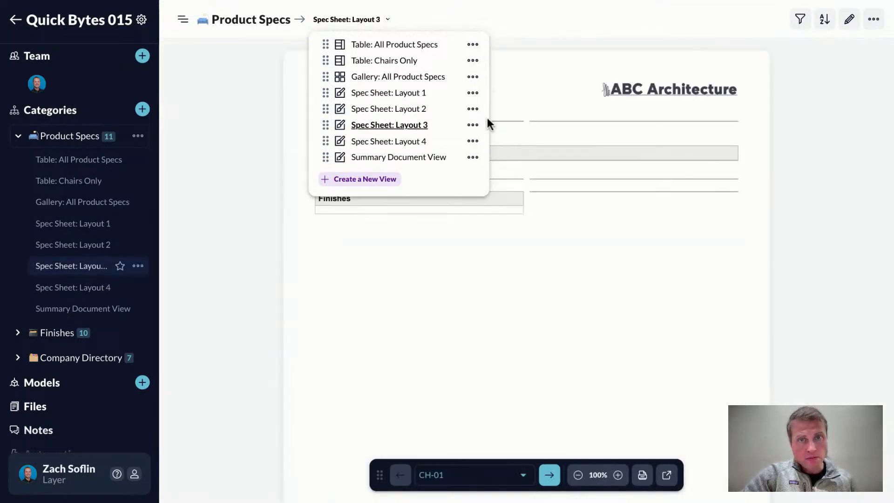
{"action": "left_click", "coordinate": [394, 111]}
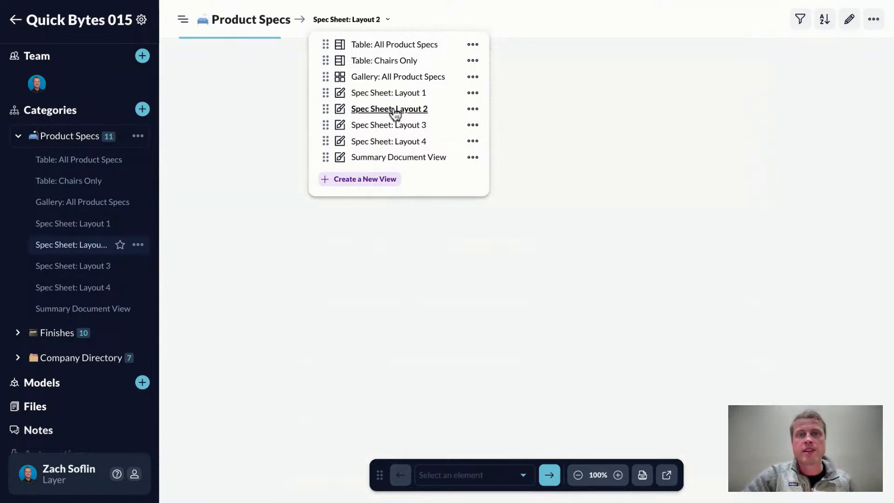
{"action": "left_click", "coordinate": [369, 19]}
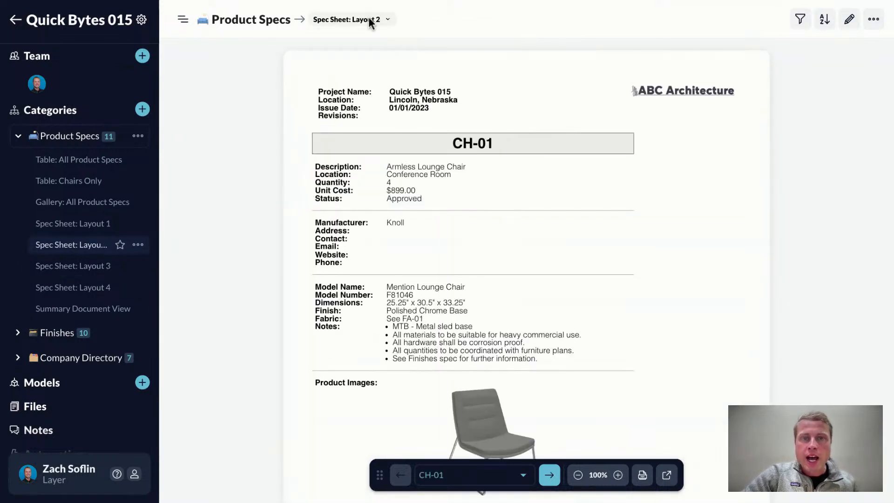
{"action": "left_click", "coordinate": [375, 23]}
{"action": "left_click", "coordinate": [386, 47]}
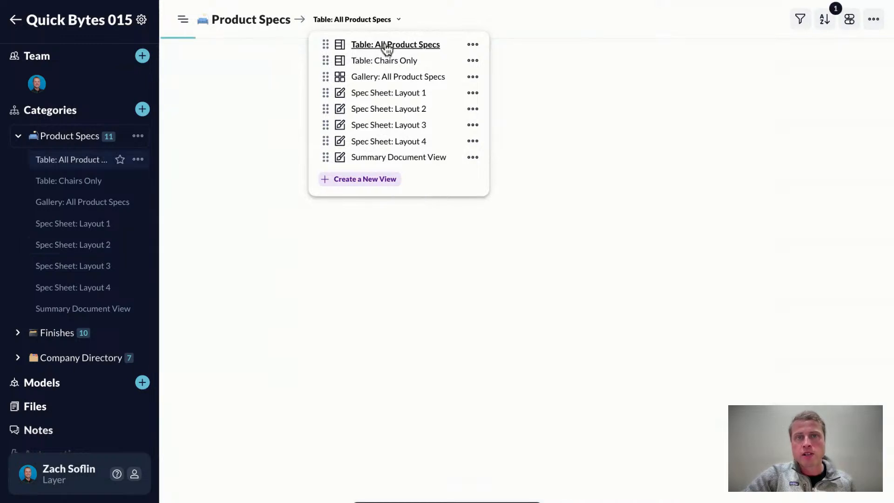
{"action": "left_click", "coordinate": [486, 19]}
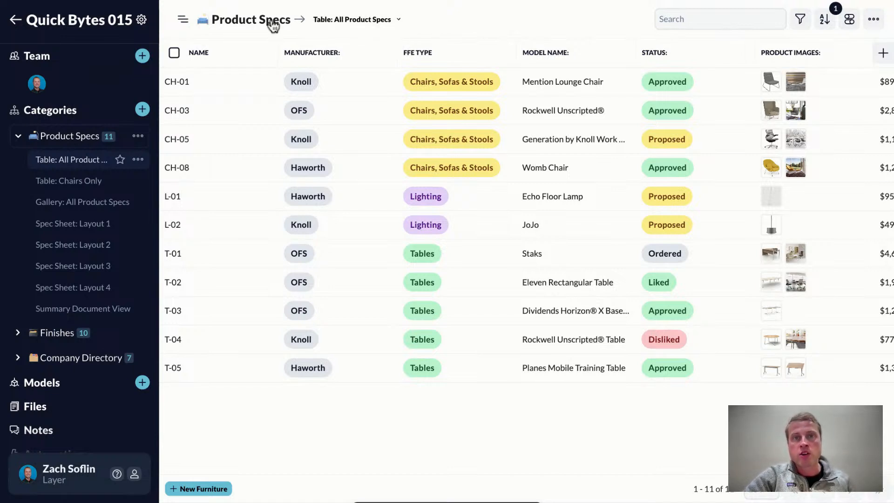
- Filter the All Product Specs table to items whose Manufacturer contains Knoll
{"action": "left_click", "coordinate": [802, 21]}
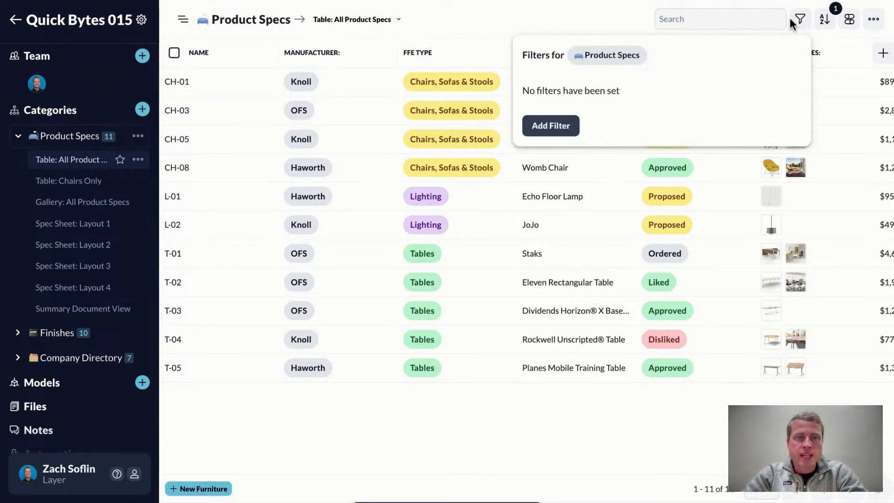
{"action": "left_click", "coordinate": [539, 131]}
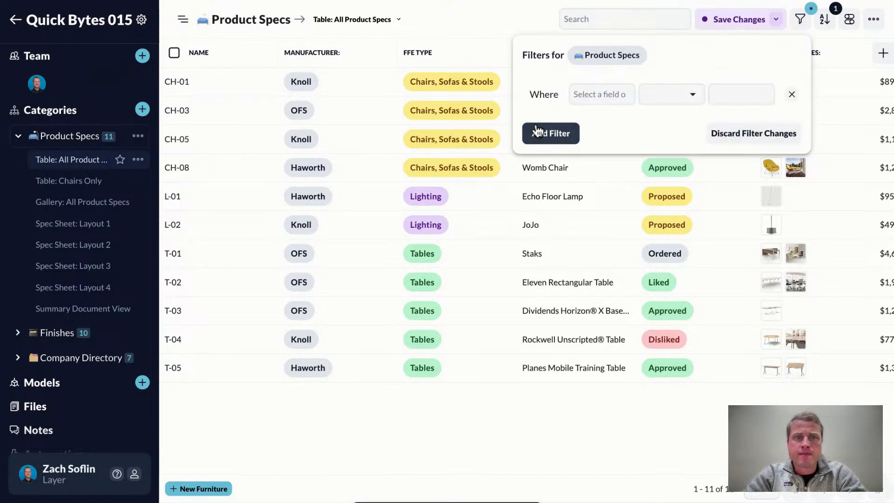
{"action": "left_click", "coordinate": [598, 95]}
{"action": "type", "text": "mane"}
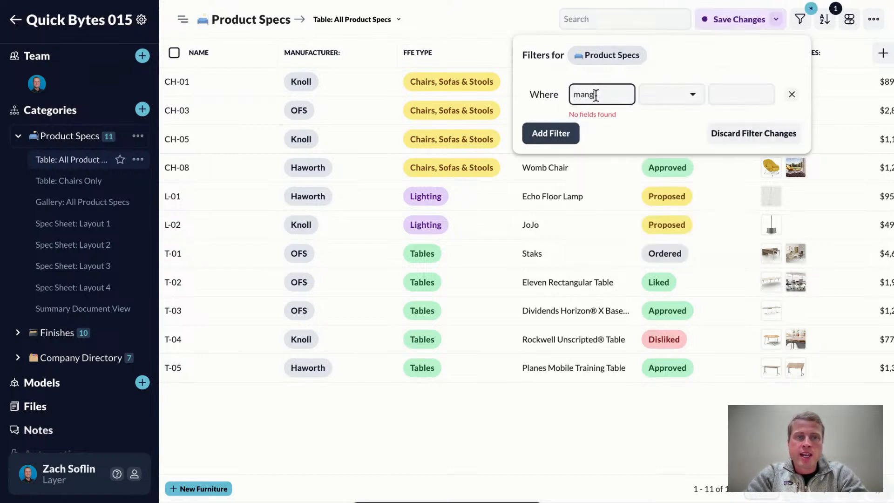
{"action": "key", "text": "BackSpace"}
{"action": "left_click", "coordinate": [617, 157]}
{"action": "left_click", "coordinate": [738, 94]}
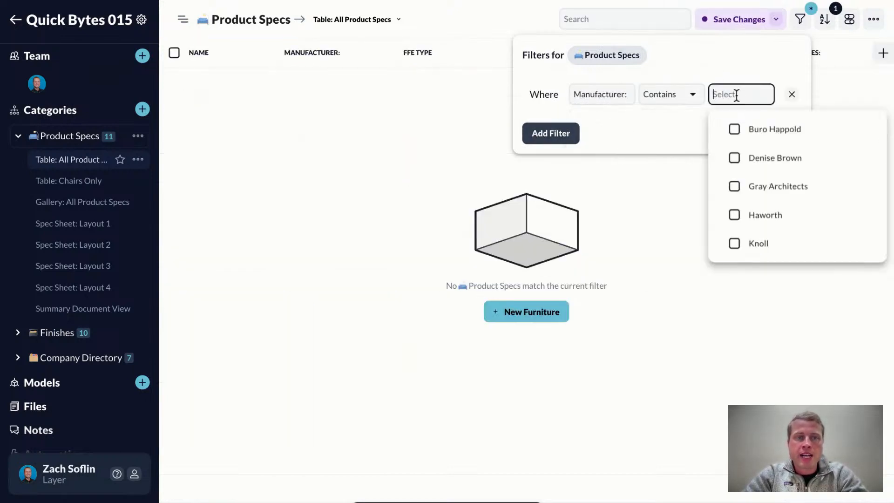
{"action": "left_click", "coordinate": [735, 243]}
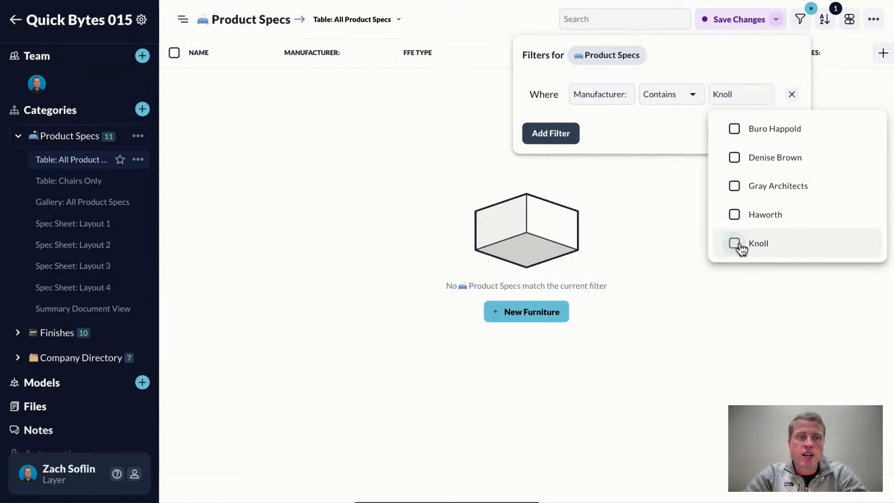
{"action": "left_click", "coordinate": [490, 13]}
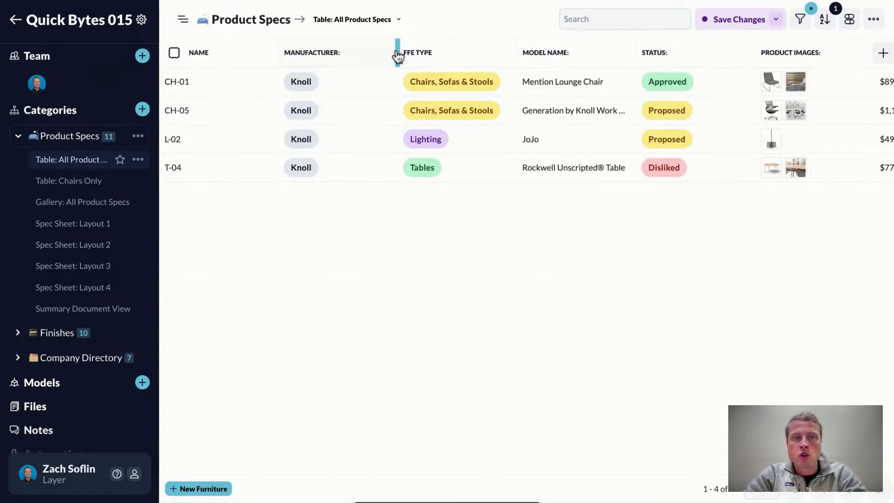
- Narrow the Manufacturer column and save the filtered table as a new view
{"action": "left_click_drag", "start_coordinate": [397, 52], "coordinate": [357, 52]}
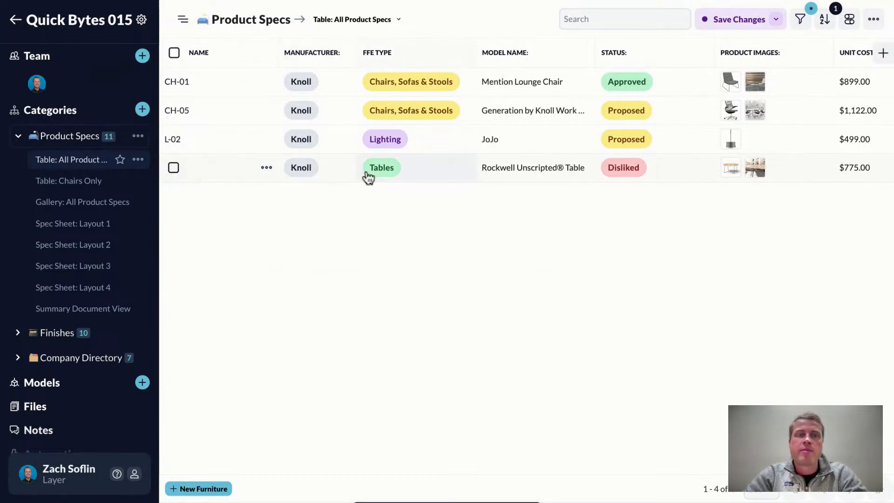
{"action": "left_click", "coordinate": [776, 19]}
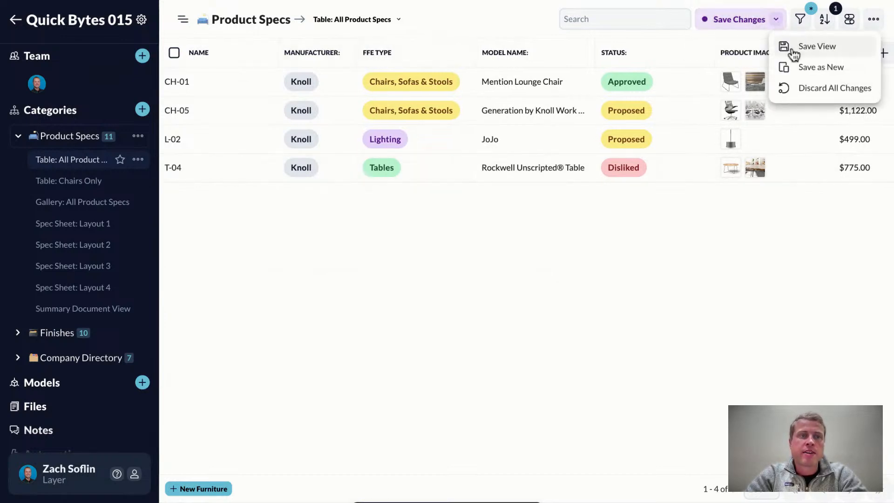
{"action": "left_click", "coordinate": [809, 69]}
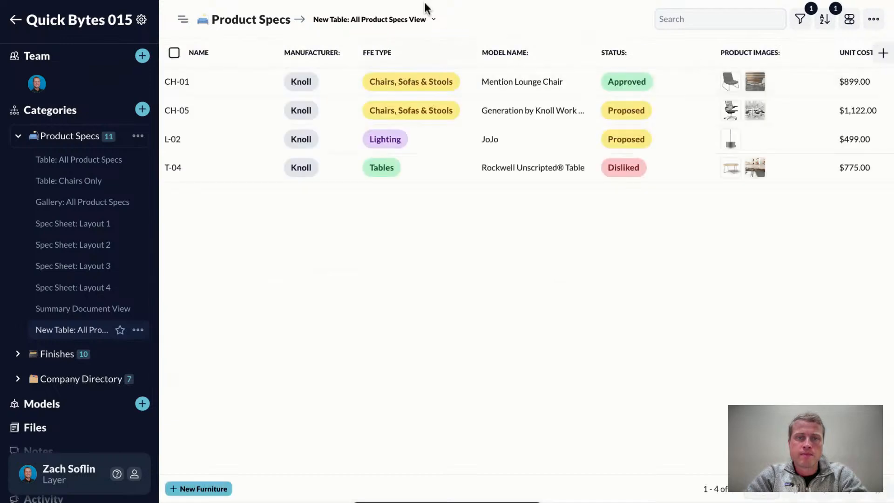
- Rename the new view as Knoll Products in its view settings
{"action": "left_click", "coordinate": [433, 20]}
{"action": "left_click", "coordinate": [493, 168]}
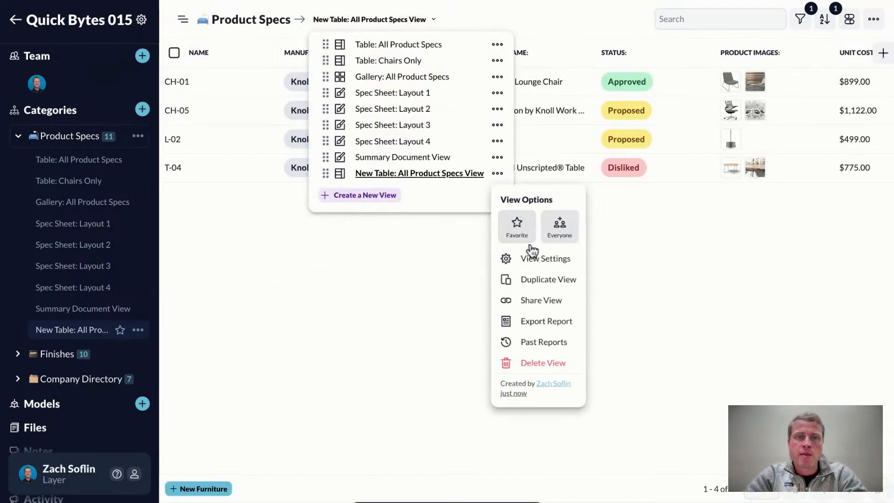
{"action": "left_click", "coordinate": [533, 260]}
{"action": "left_click", "coordinate": [473, 83]}
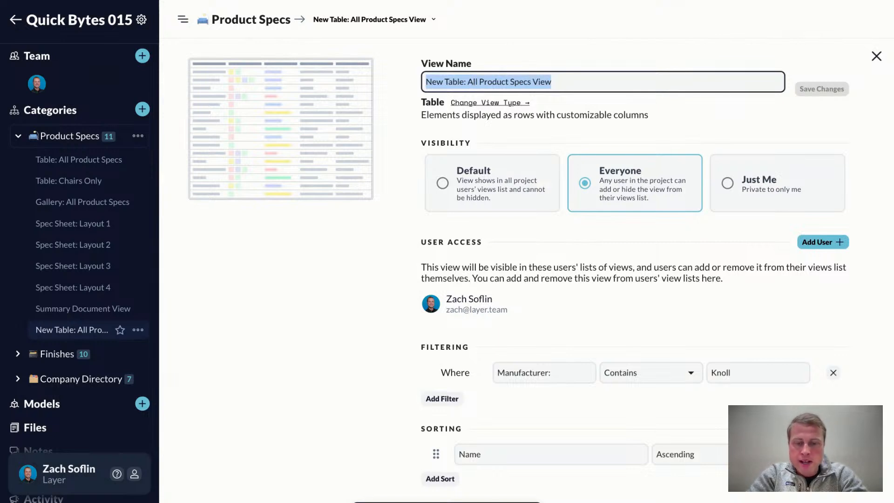
{"action": "type", "text": "Knoll"}
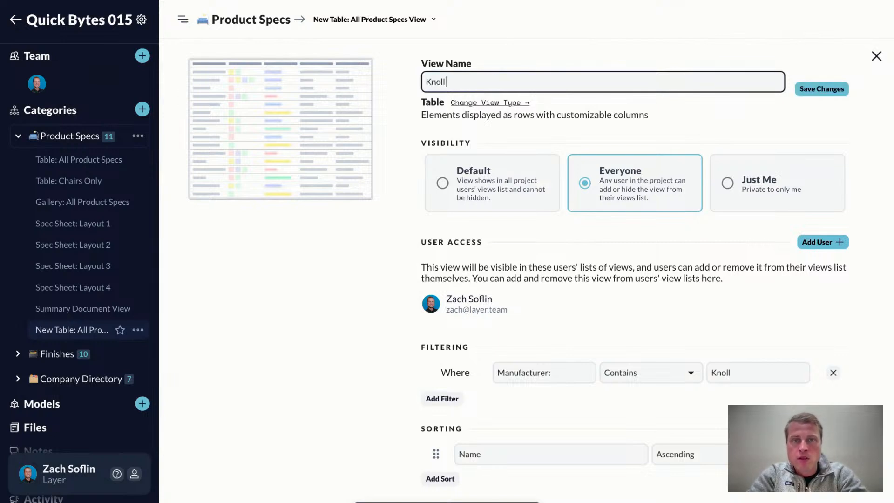
{"action": "type", "text": " Products"}
{"action": "key", "text": "Return"}
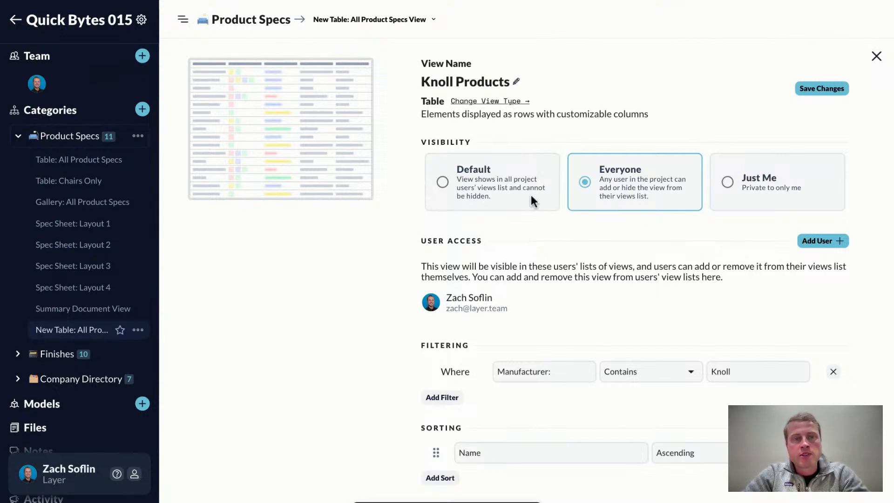
- Try the Default, Everyone and Just Me visibility options, settle on Everyone, and save the view's settings
{"action": "left_click", "coordinate": [443, 183]}
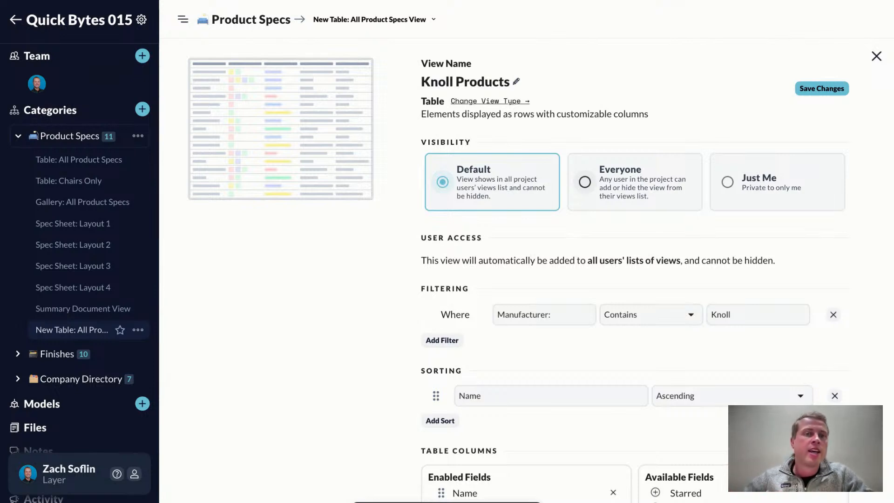
{"action": "left_click", "coordinate": [585, 183]}
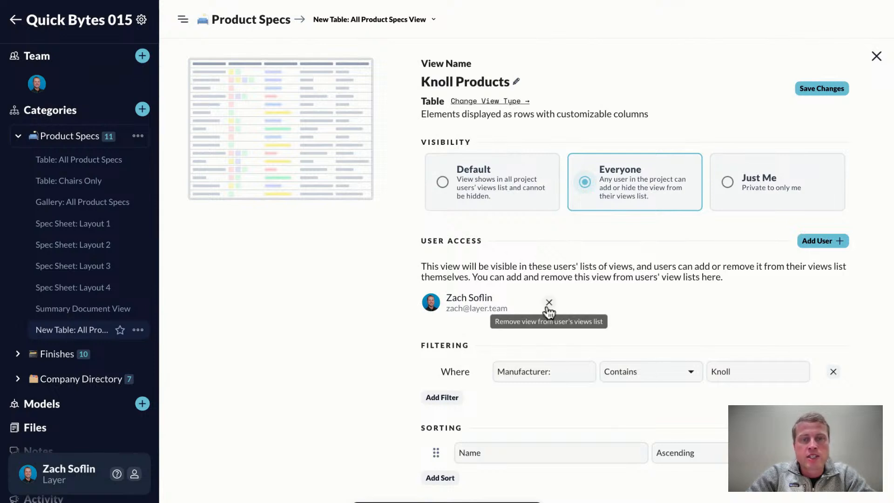
{"action": "left_click", "coordinate": [729, 185]}
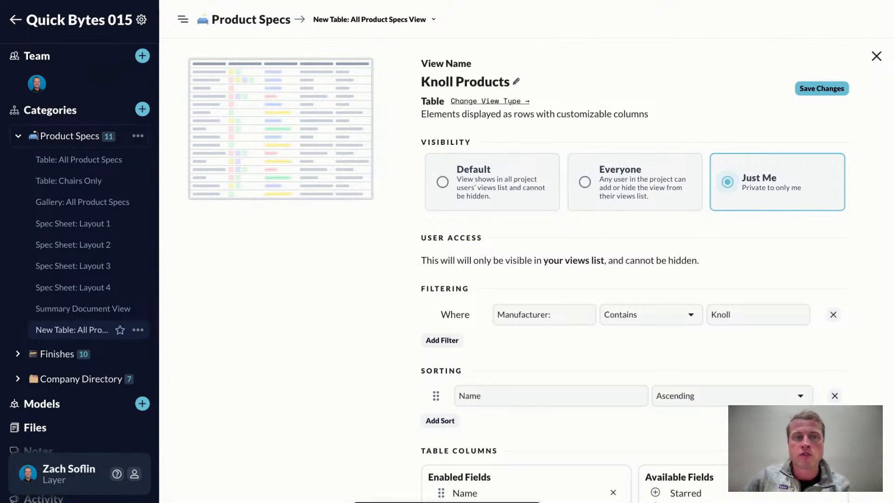
{"action": "left_click", "coordinate": [605, 184]}
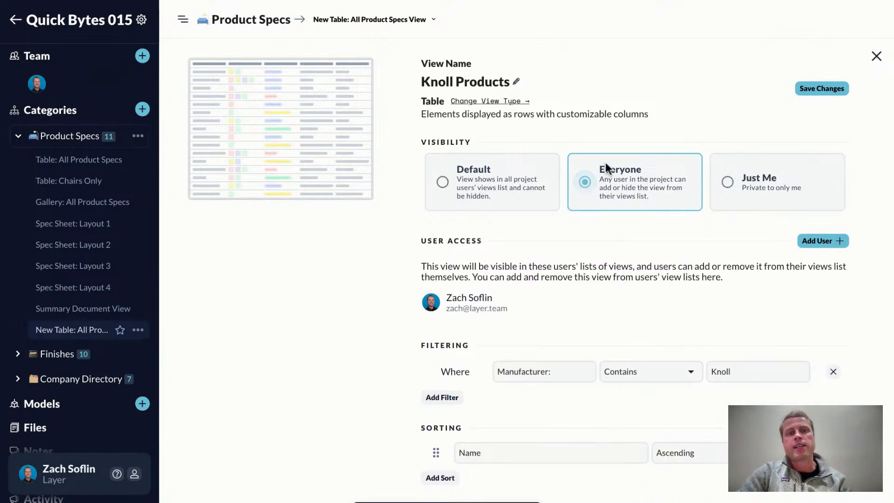
{"action": "left_click", "coordinate": [810, 91]}
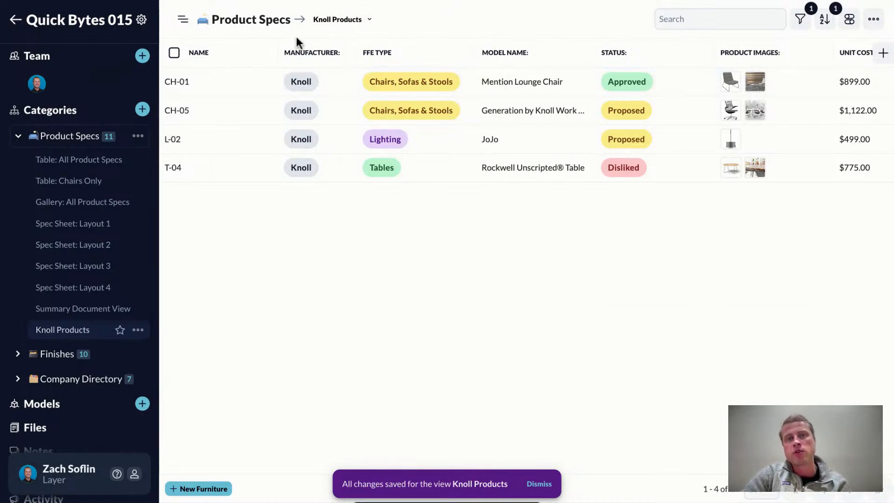
- Review the fields of the CH-05 chair from its status down to manufacturer contact and cost, and close its details
{"action": "left_click", "coordinate": [214, 110]}
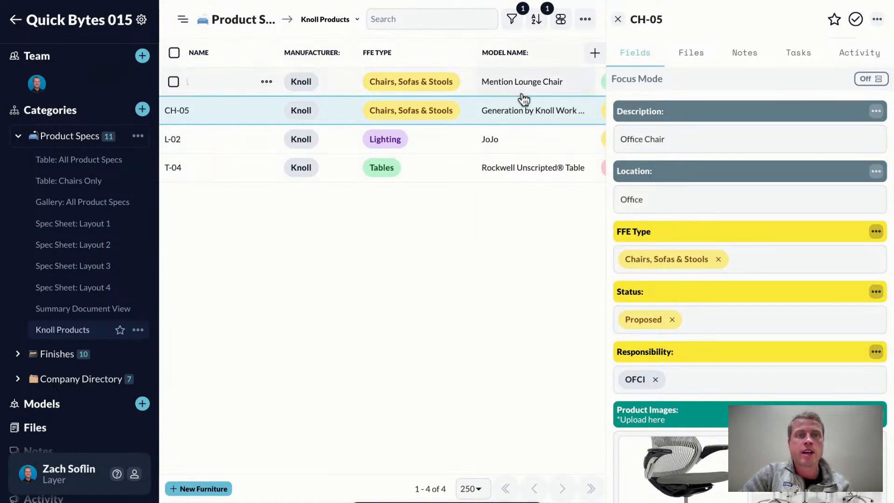
{"action": "scroll", "coordinate": [779, 255], "scroll_direction": "down", "scroll_amount": 10}
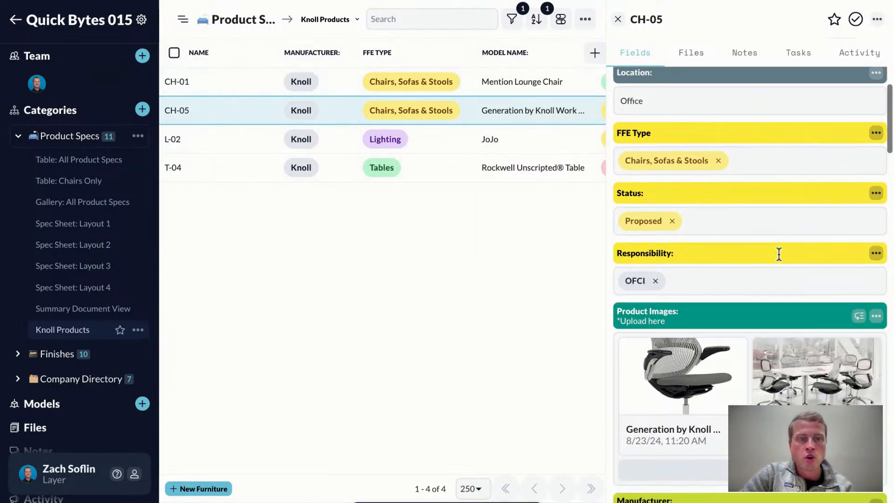
{"action": "scroll", "coordinate": [750, 261], "scroll_direction": "down", "scroll_amount": 5}
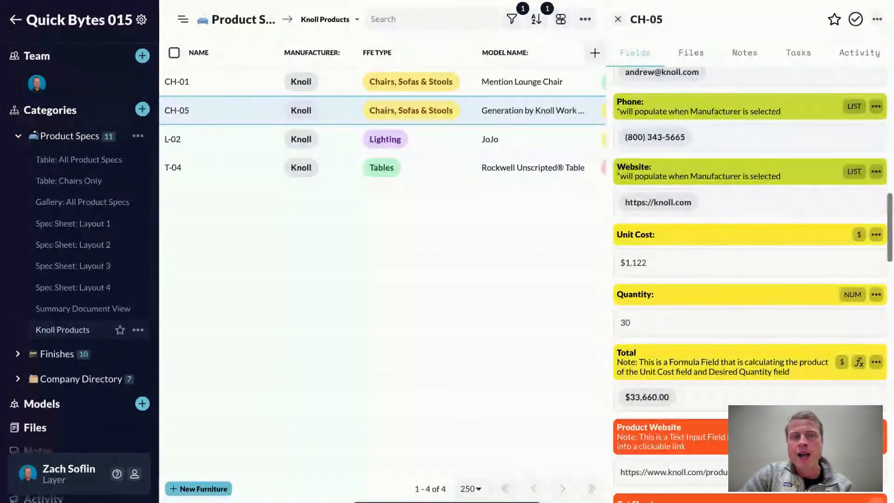
{"action": "scroll", "coordinate": [750, 261], "scroll_direction": "down", "scroll_amount": 7}
{"action": "left_click", "coordinate": [619, 19]}
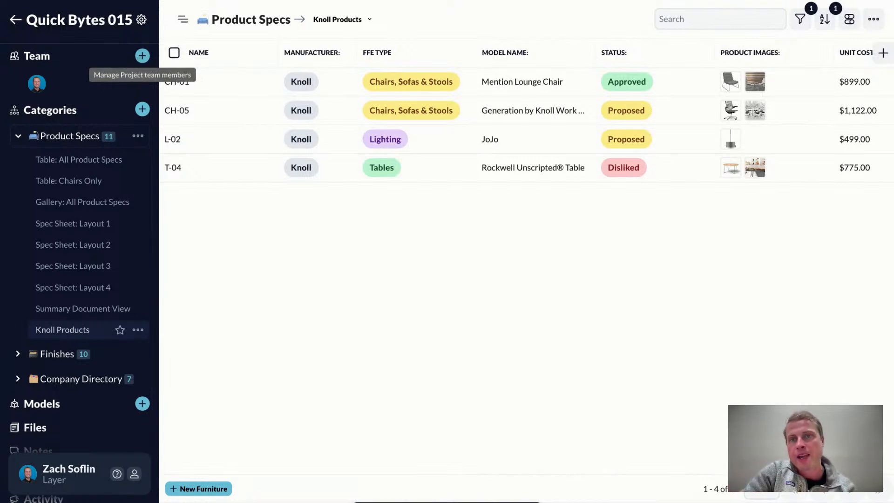
- Add the company user found by searching "sky" to the project team with the Restricted role
{"action": "left_click", "coordinate": [142, 57]}
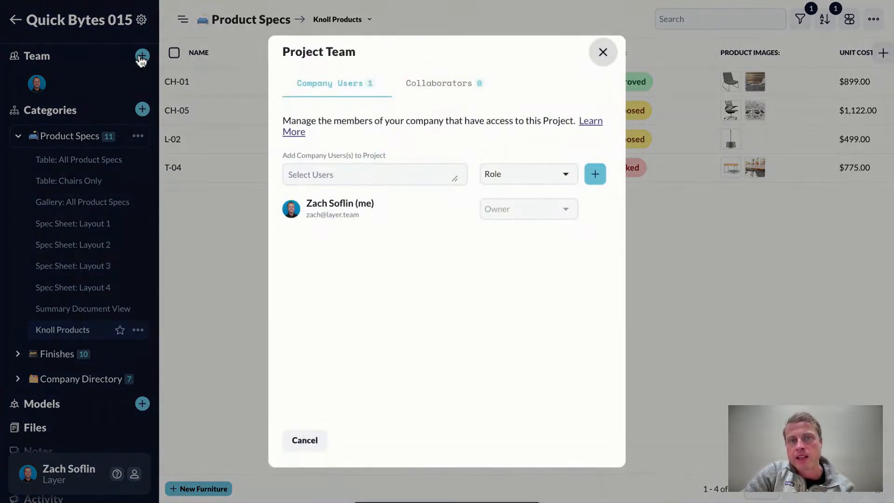
{"action": "left_click", "coordinate": [300, 174]}
{"action": "type", "text": "sky"}
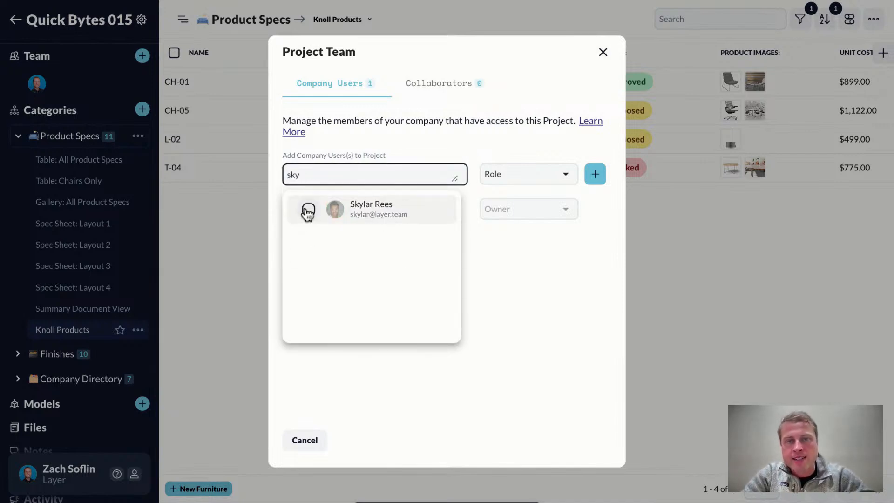
{"action": "left_click", "coordinate": [308, 212]}
{"action": "left_click", "coordinate": [491, 150]}
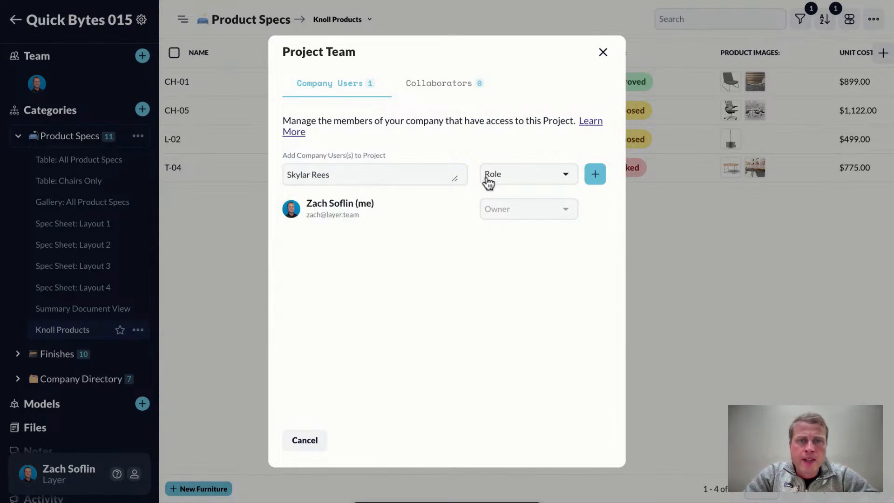
{"action": "left_click", "coordinate": [489, 179]}
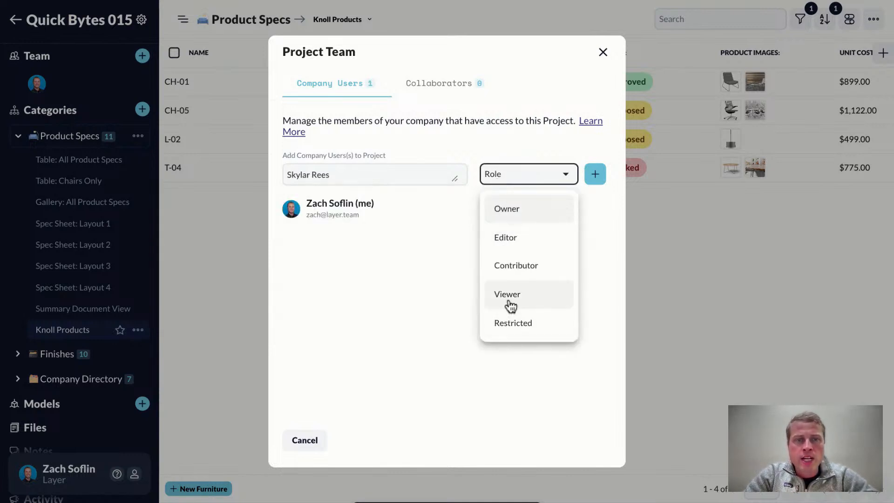
{"action": "left_click", "coordinate": [518, 333]}
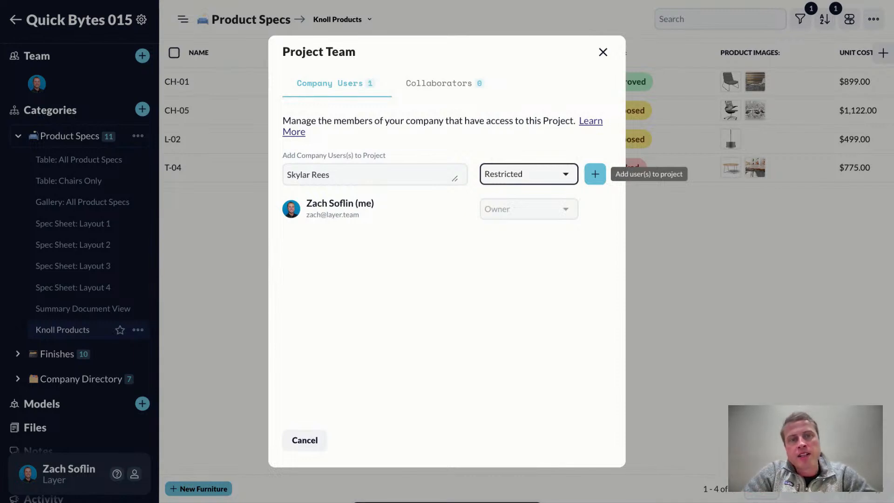
{"action": "left_click", "coordinate": [595, 174]}
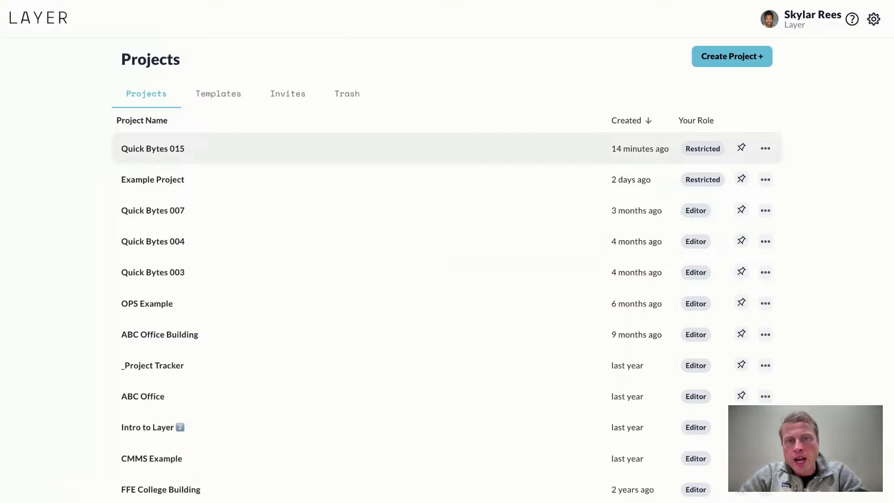
- Open the Quick Bytes 015 project from the restricted user's account and check which Product Specs views are listed
{"action": "left_click", "coordinate": [153, 148]}
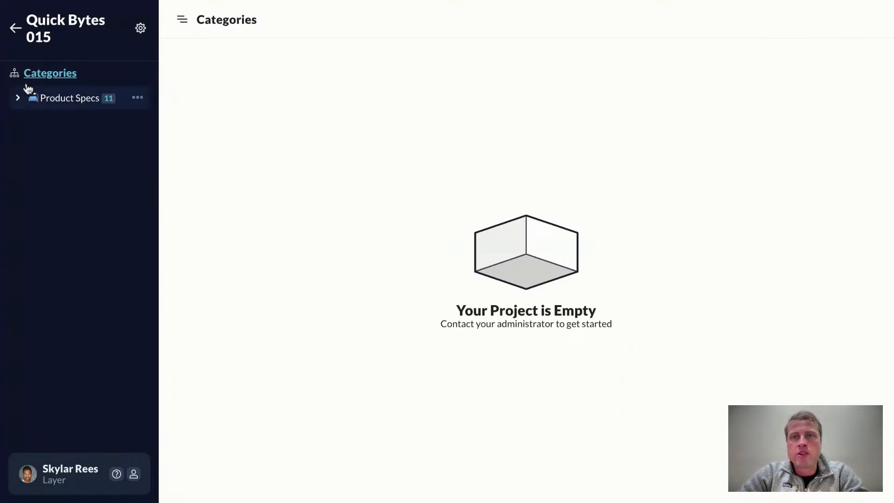
{"action": "left_click", "coordinate": [17, 99]}
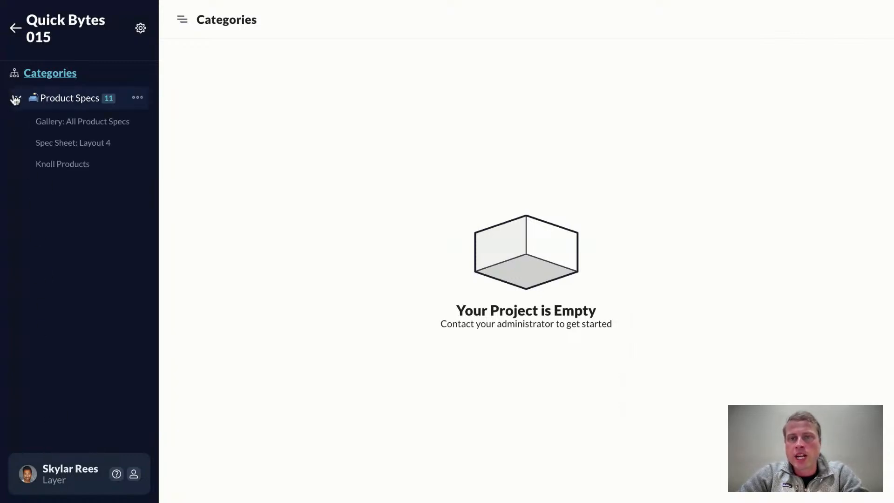
{"action": "left_click", "coordinate": [16, 98]}
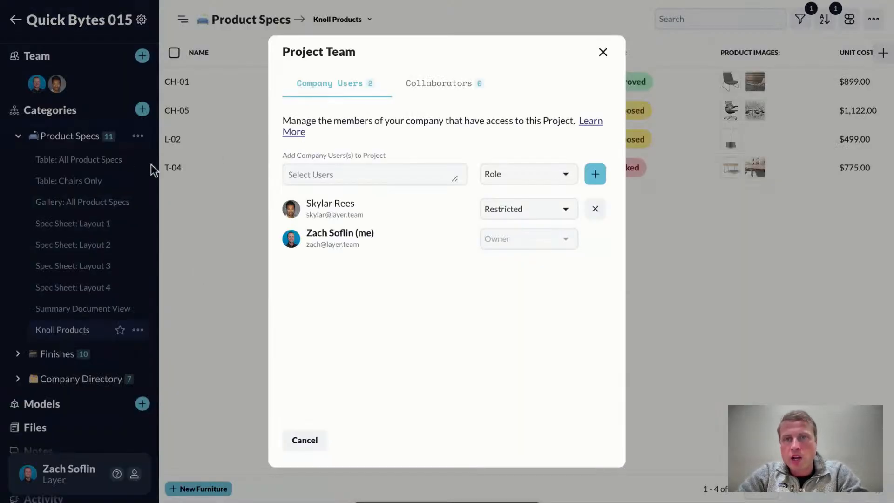
- Close the project team dialog, remove the restricted user's access from the Knoll Products view settings, and save
{"action": "left_click", "coordinate": [226, 200]}
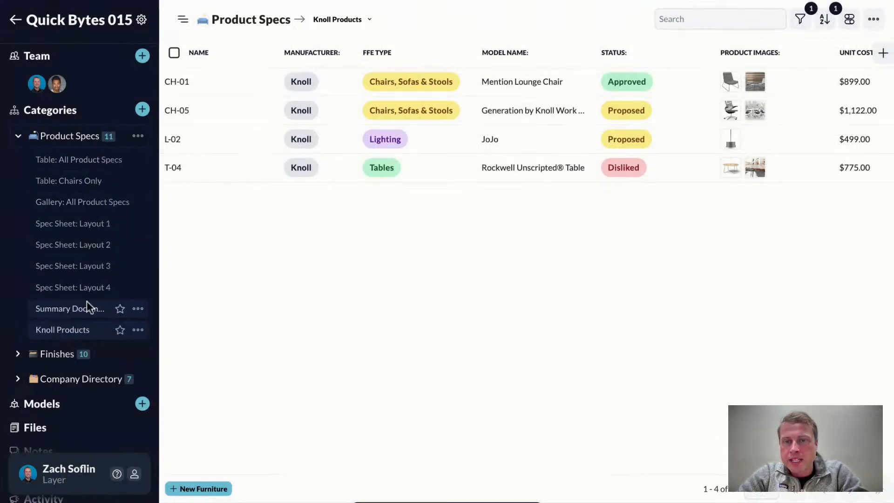
{"action": "left_click", "coordinate": [138, 330]}
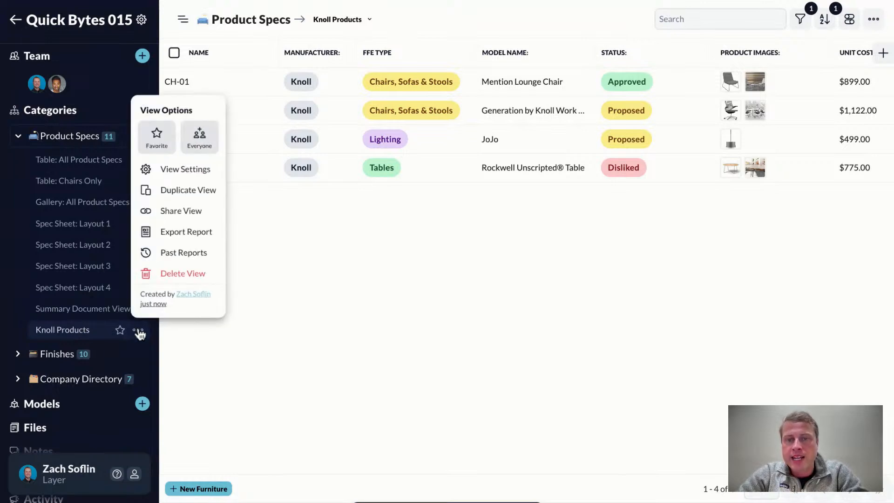
{"action": "left_click", "coordinate": [184, 170]}
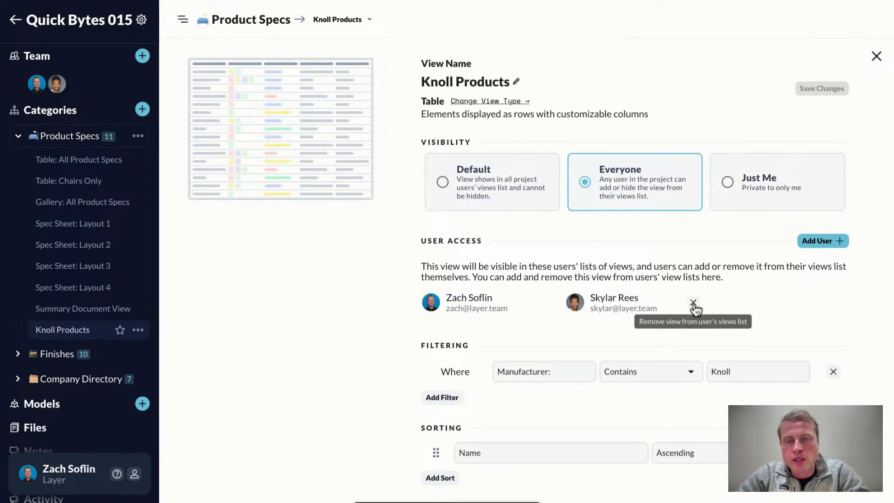
{"action": "left_click", "coordinate": [693, 304]}
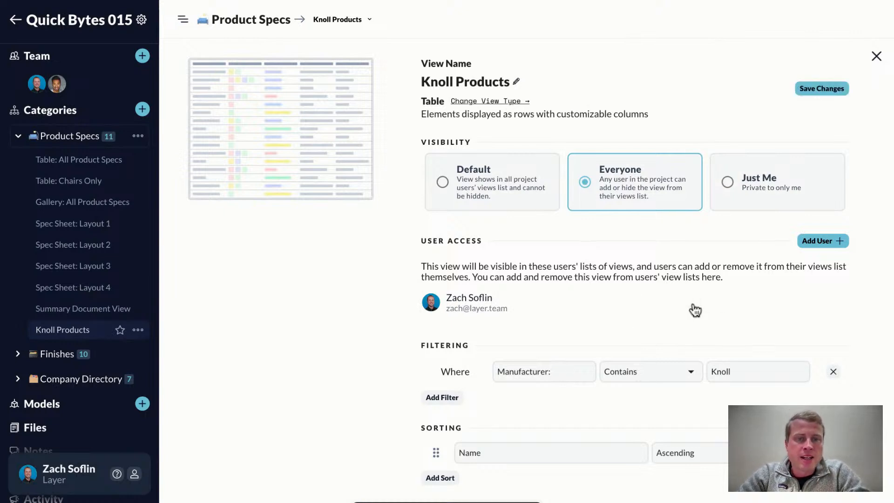
{"action": "left_click", "coordinate": [812, 93]}
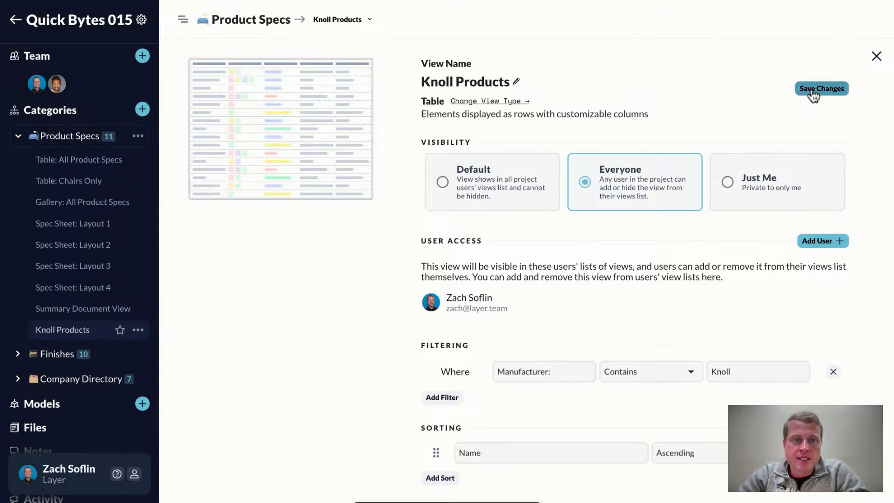
- Set the Gallery: All Product Specs view's visibility to Everyone, remove the restricted user from its access list, and save
{"action": "left_click", "coordinate": [60, 201]}
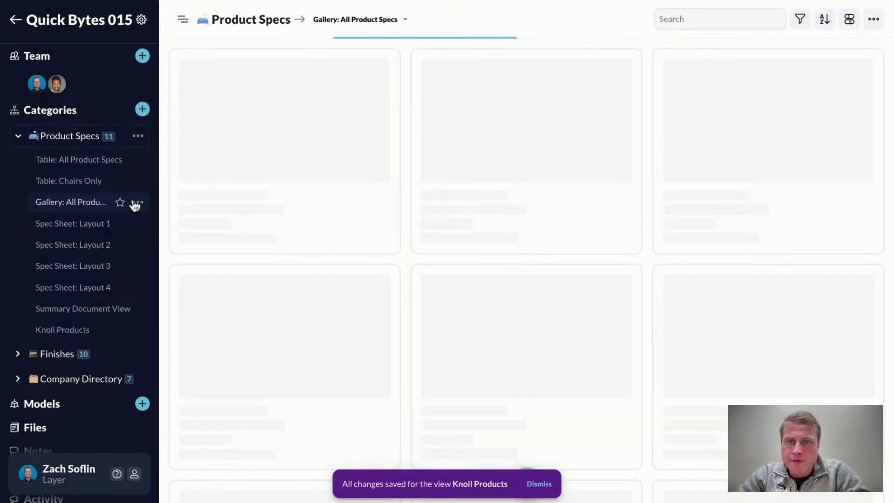
{"action": "left_click", "coordinate": [137, 201]}
{"action": "left_click", "coordinate": [165, 289]}
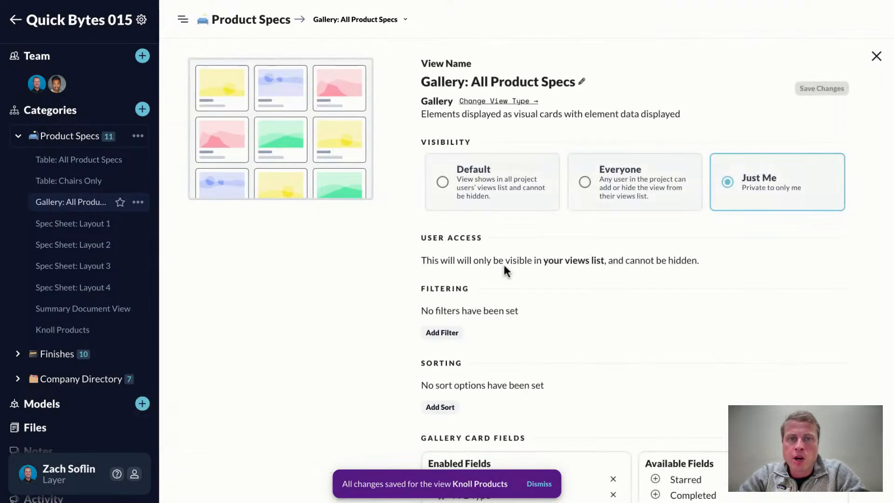
{"action": "left_click", "coordinate": [585, 182]}
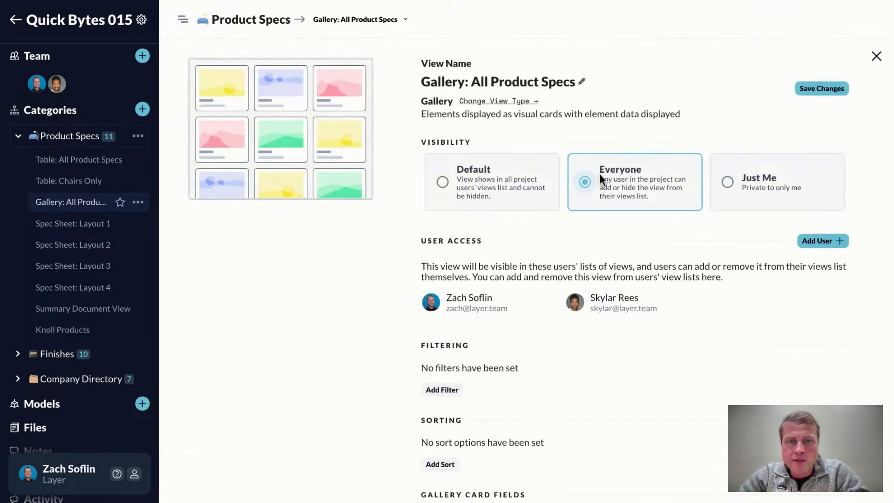
{"action": "left_click", "coordinate": [694, 306]}
{"action": "left_click", "coordinate": [823, 88]}
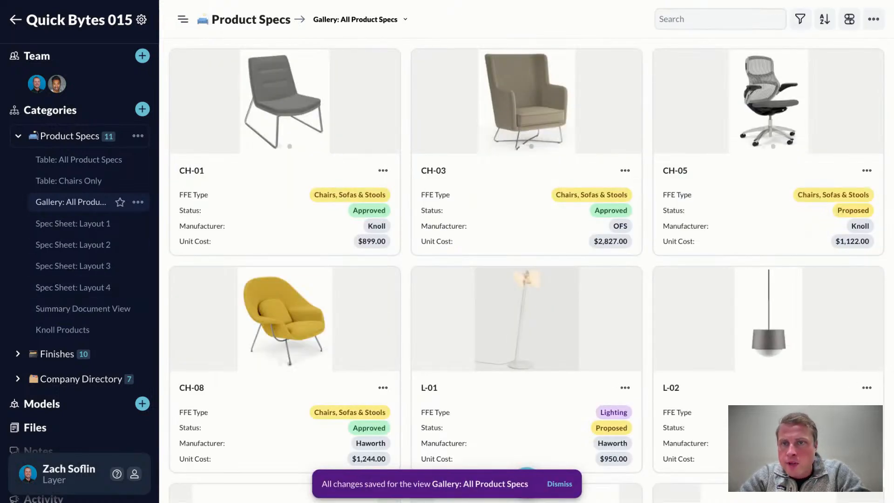
- Set the Spec Sheet: Layout 4 view's visibility to Everyone, remove the restricted user from its access list, and save
{"action": "left_click", "coordinate": [73, 288]}
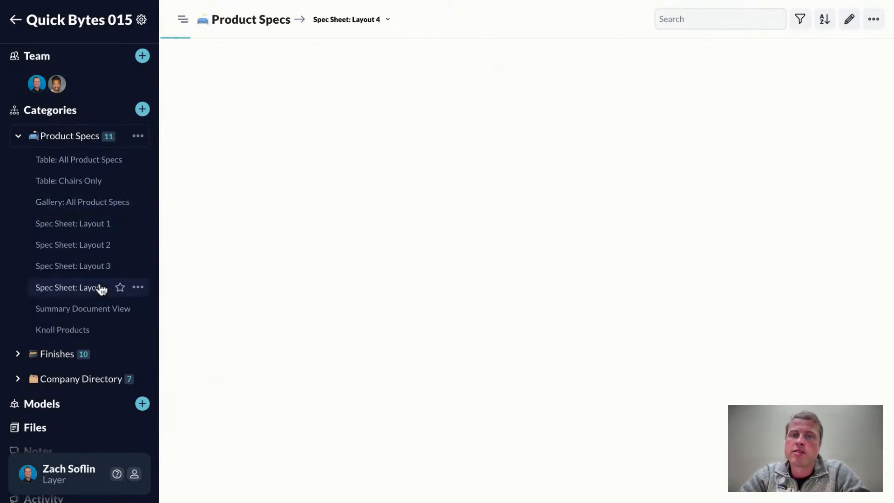
{"action": "left_click", "coordinate": [137, 287]}
{"action": "left_click", "coordinate": [175, 106]}
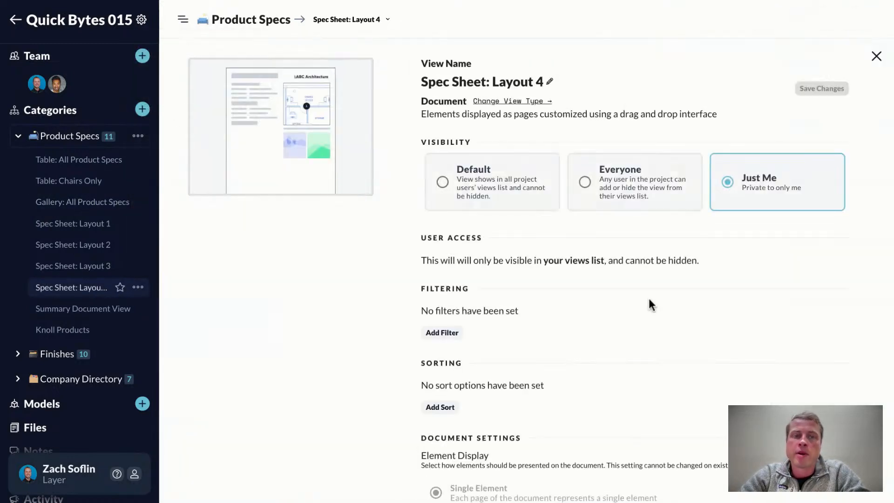
{"action": "left_click", "coordinate": [624, 190]}
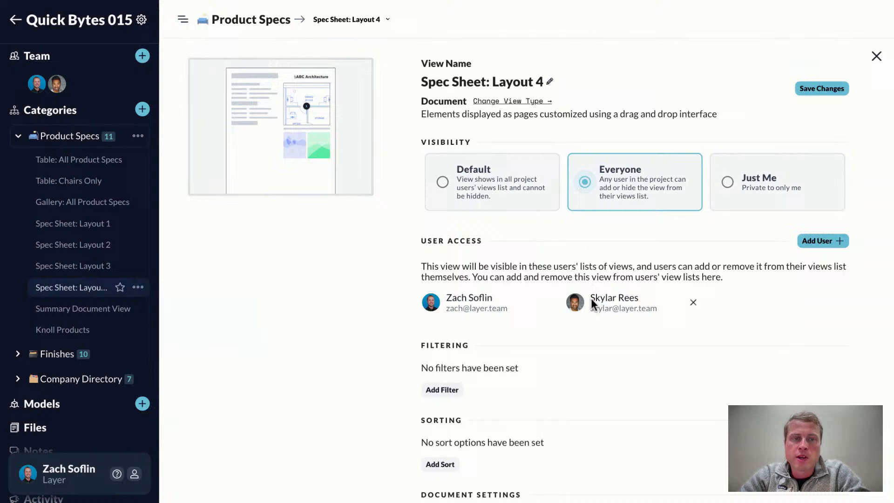
{"action": "left_click", "coordinate": [694, 302]}
{"action": "left_click", "coordinate": [822, 89]}
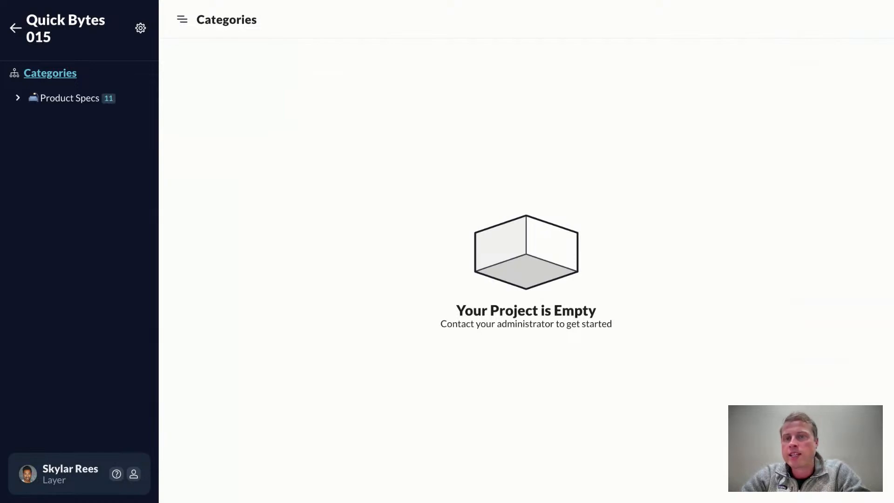
- Open Product Specs from the restricted user's account and look across the columns of the Knoll Products table
{"action": "left_click", "coordinate": [18, 98]}
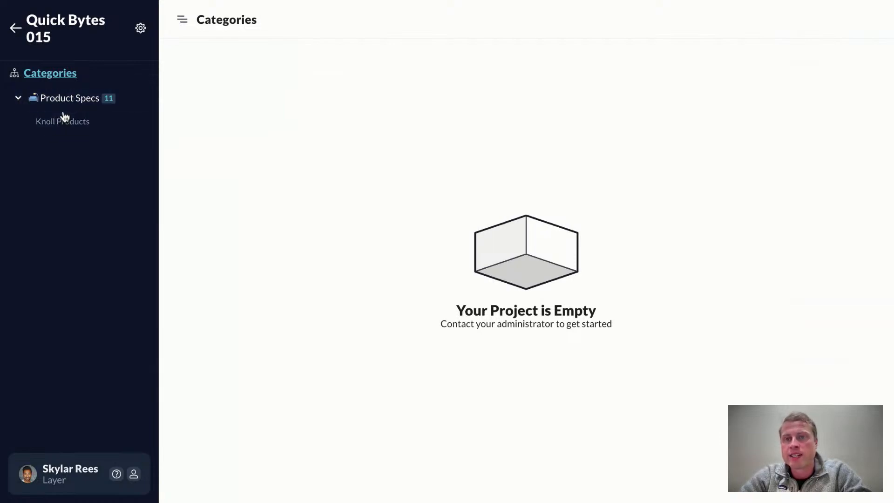
{"action": "left_click", "coordinate": [60, 98]}
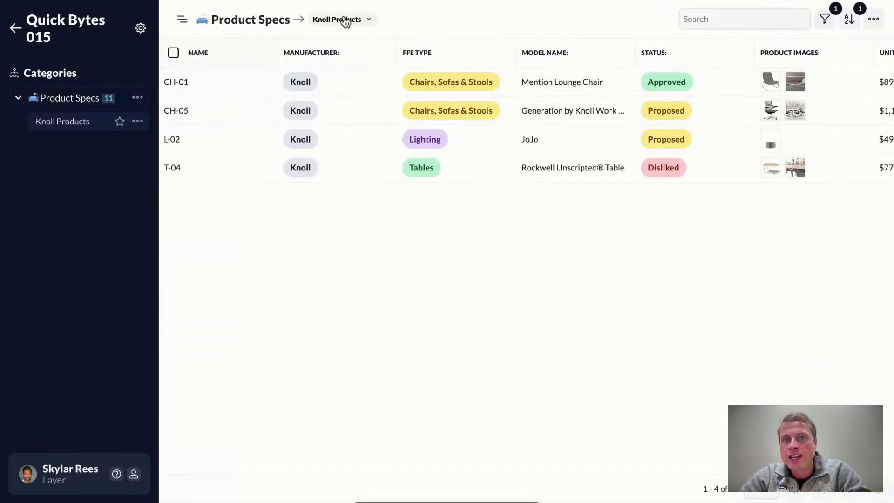
{"action": "scroll", "coordinate": [436, 173], "scroll_direction": "right", "scroll_amount": 5}
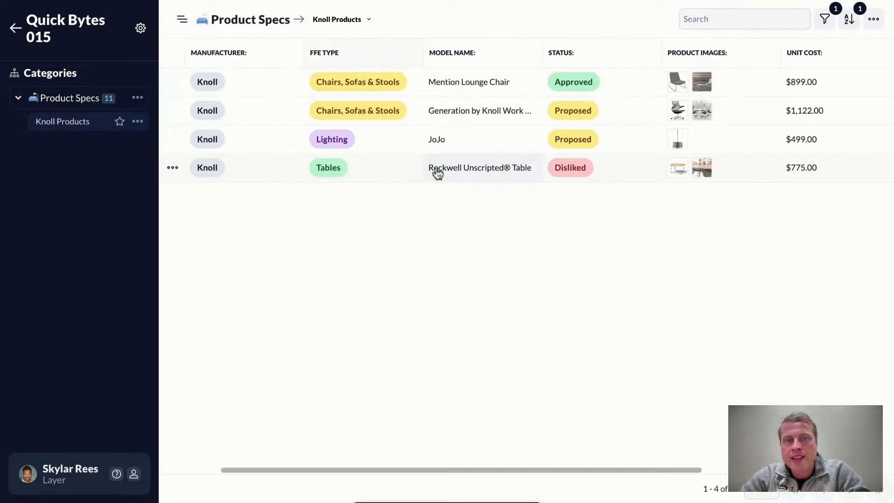
{"action": "scroll", "coordinate": [435, 172], "scroll_direction": "right", "scroll_amount": 3}
{"action": "scroll", "coordinate": [435, 172], "scroll_direction": "left", "scroll_amount": 10}
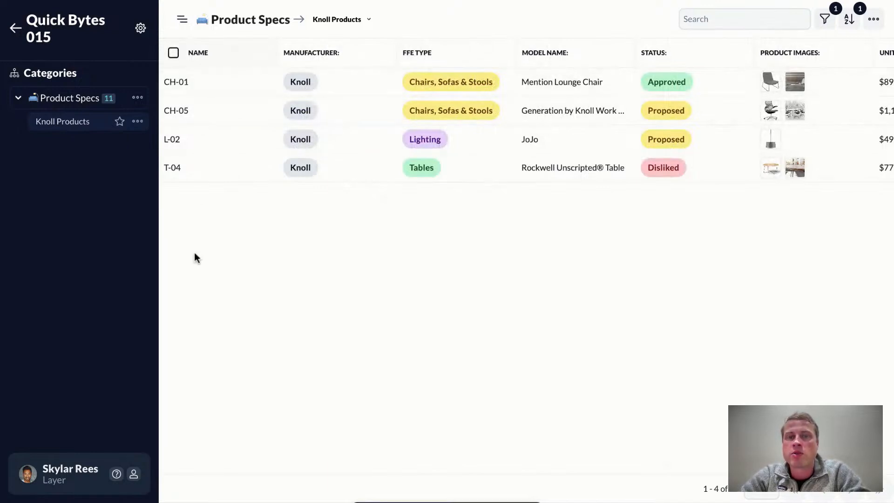
- Review the CH-01 chair's fields from manufacturer to model number as the restricted user, and close its details
{"action": "left_click", "coordinate": [206, 84]}
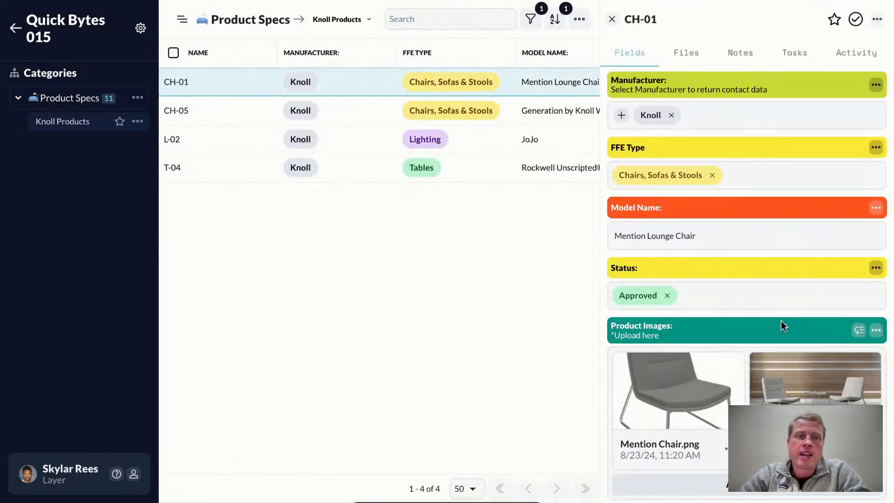
{"action": "scroll", "coordinate": [781, 322], "scroll_direction": "down", "scroll_amount": 5}
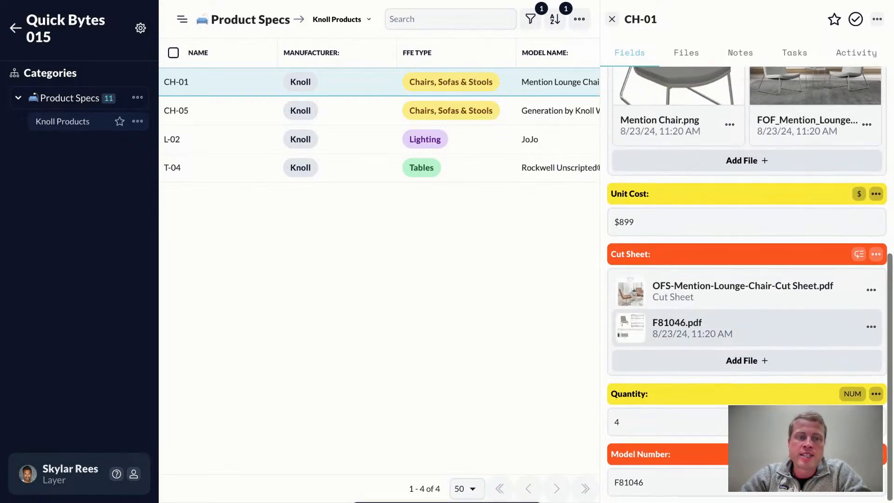
{"action": "scroll", "coordinate": [781, 320], "scroll_direction": "up", "scroll_amount": 5}
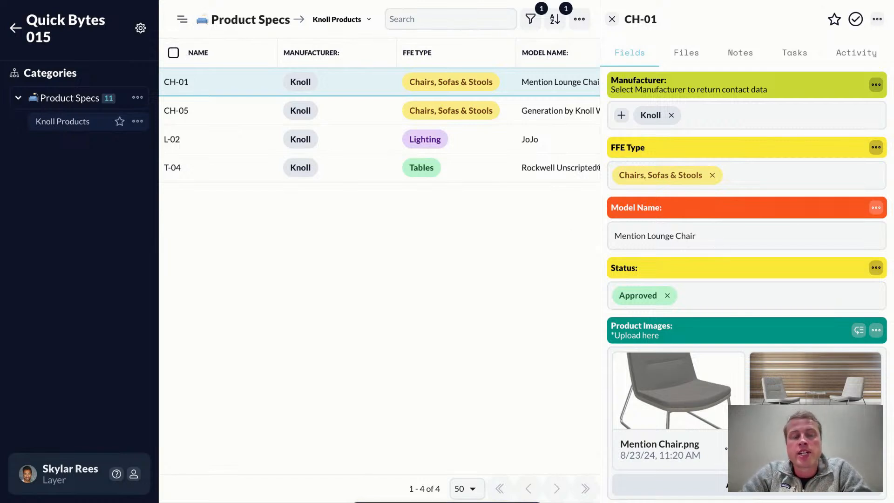
{"action": "left_click", "coordinate": [612, 19]}
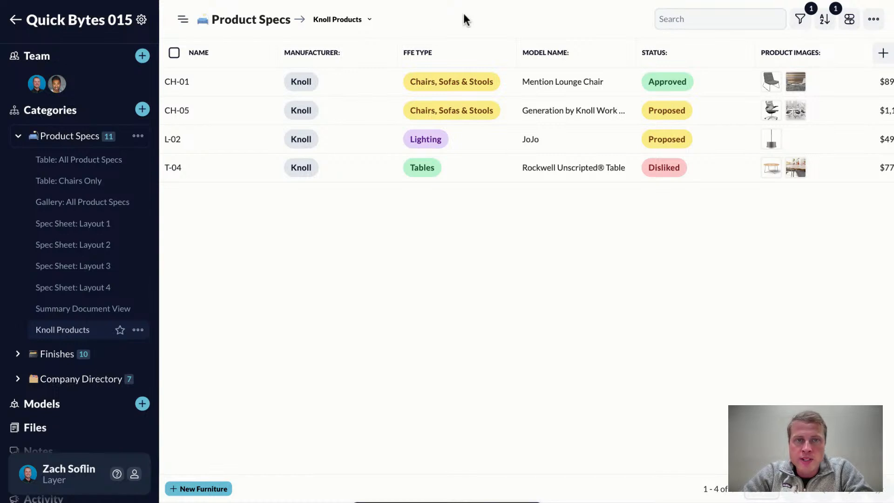
- Remove the Manufacturer, FFE Type, Status, Quantity and Model Number fields from the Knoll Products view and save the changes
{"action": "left_click", "coordinate": [850, 19]}
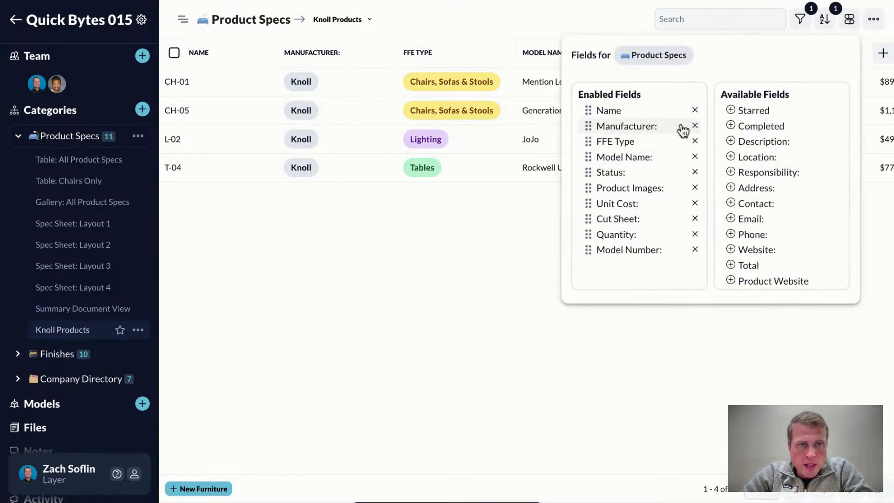
{"action": "left_click", "coordinate": [695, 126]}
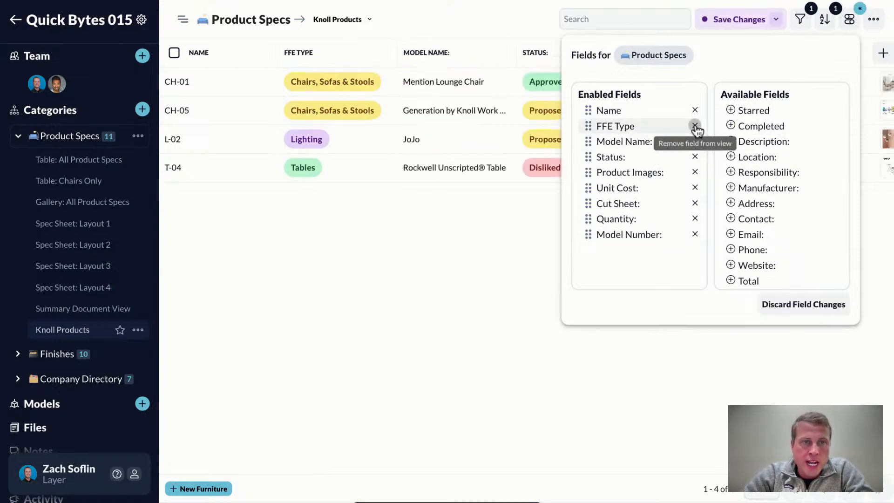
{"action": "left_click", "coordinate": [695, 127]}
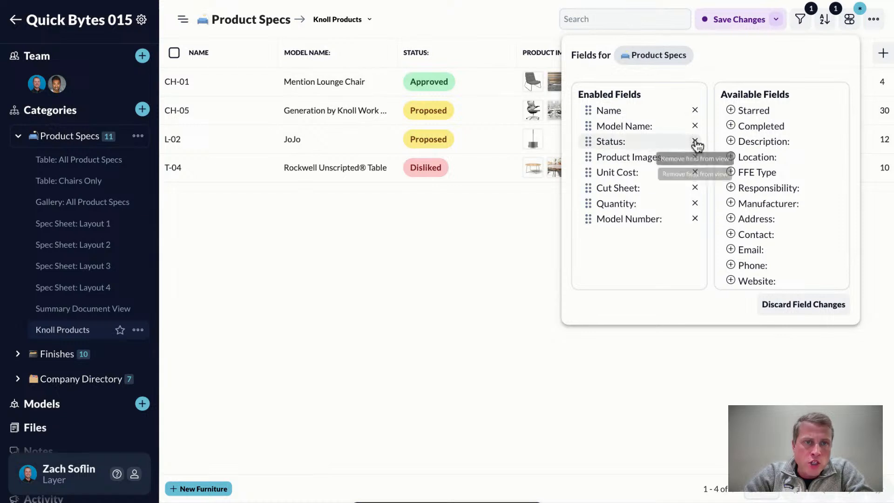
{"action": "left_click", "coordinate": [695, 142]}
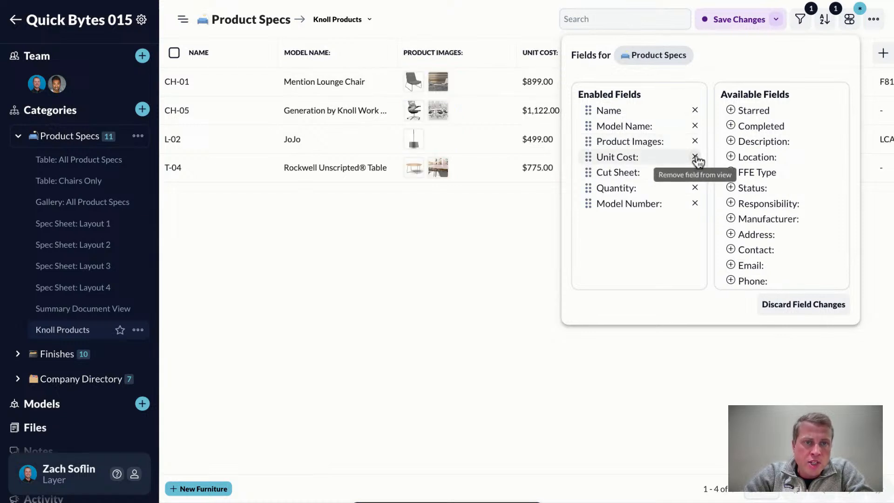
{"action": "left_click", "coordinate": [695, 188]}
{"action": "left_click", "coordinate": [695, 188]}
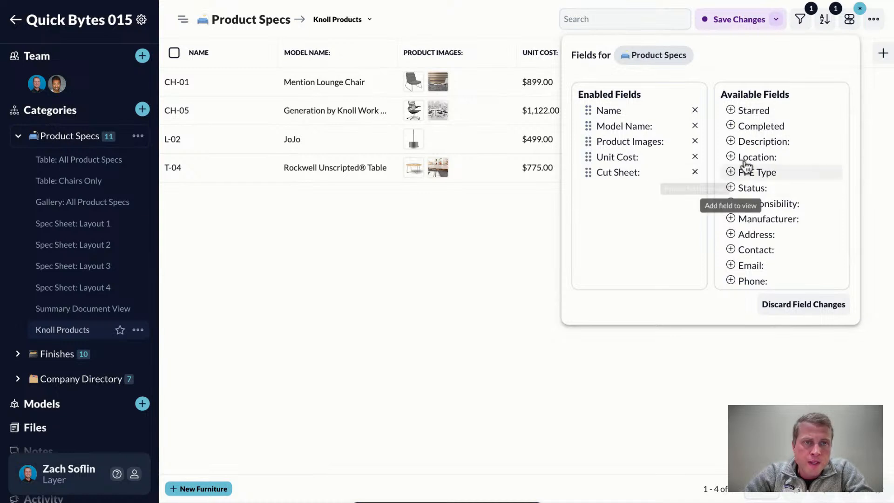
{"action": "left_click", "coordinate": [725, 19]}
{"action": "left_click", "coordinate": [724, 21]}
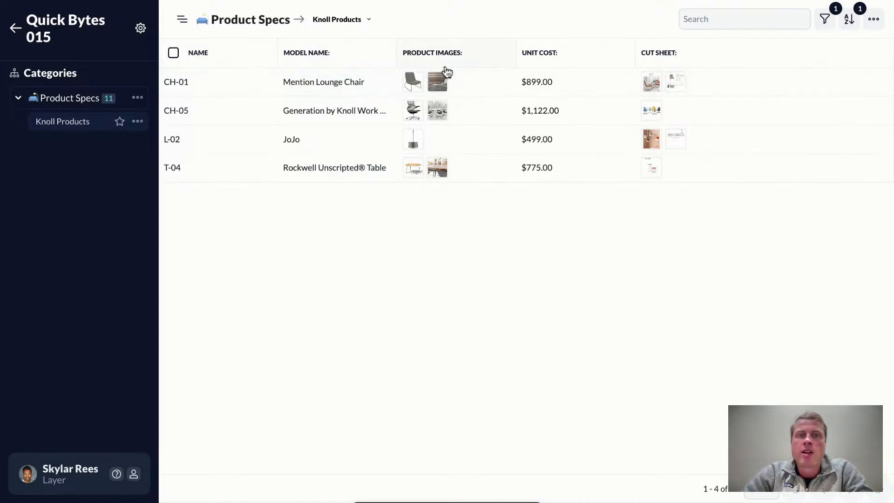
- Open the CH-01 chair from the restricted user's account and review its fields from model name to cut sheet
{"action": "left_click", "coordinate": [204, 89]}
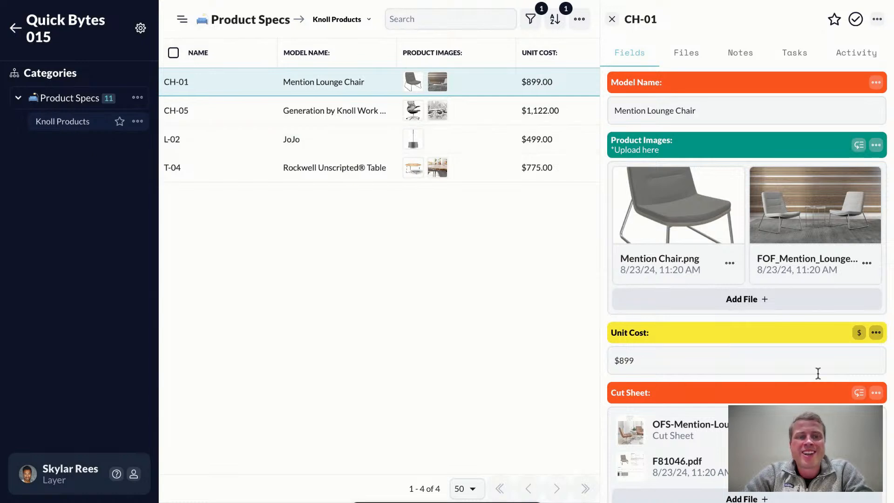
{"action": "scroll", "coordinate": [818, 373], "scroll_direction": "down", "scroll_amount": 1}
{"action": "scroll", "coordinate": [818, 373], "scroll_direction": "up", "scroll_amount": 1}
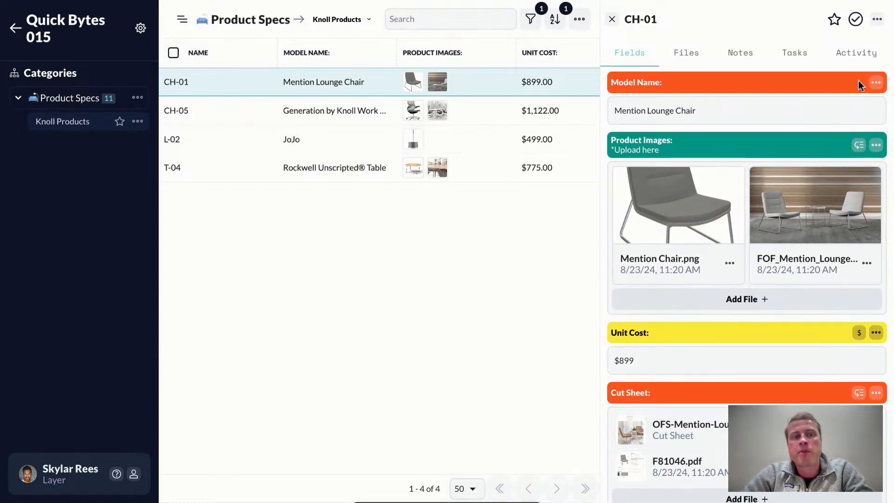
{"action": "scroll", "coordinate": [735, 269], "scroll_direction": "down", "scroll_amount": 1}
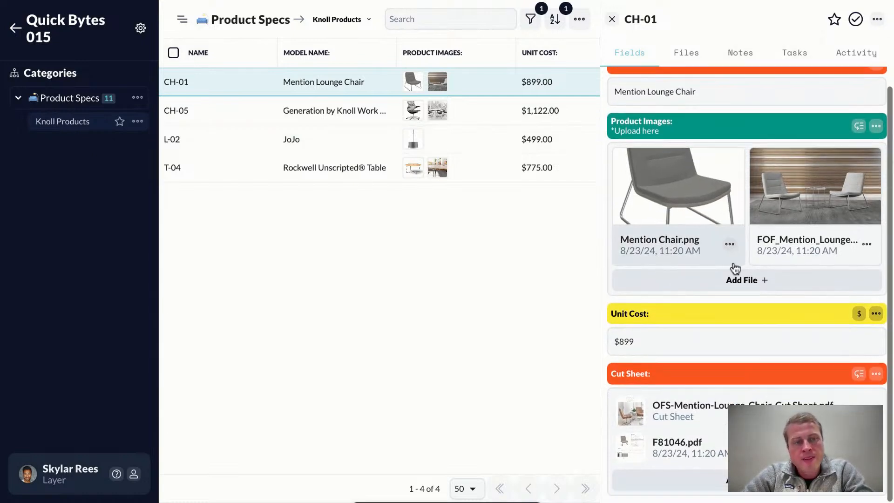
{"action": "scroll", "coordinate": [735, 269], "scroll_direction": "up", "scroll_amount": 1}
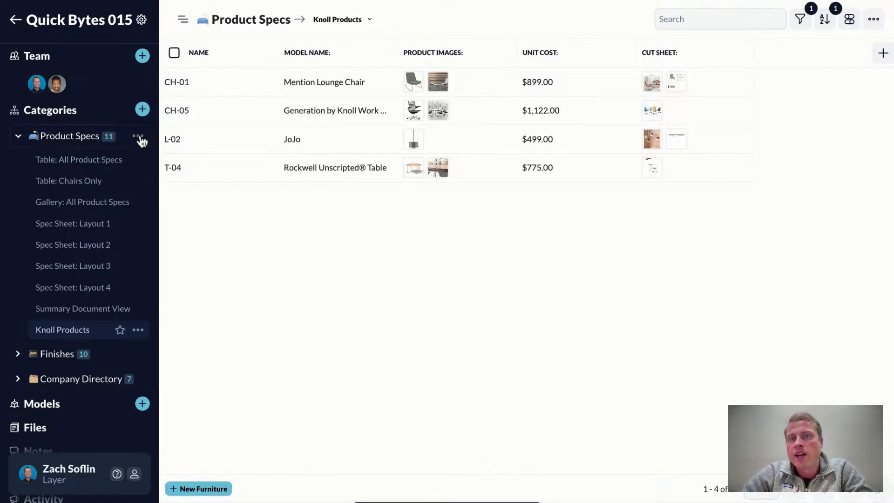
- Set the visibility of the Table: Chairs Only view in Product Specs to Just Me
{"action": "left_click", "coordinate": [139, 136]}
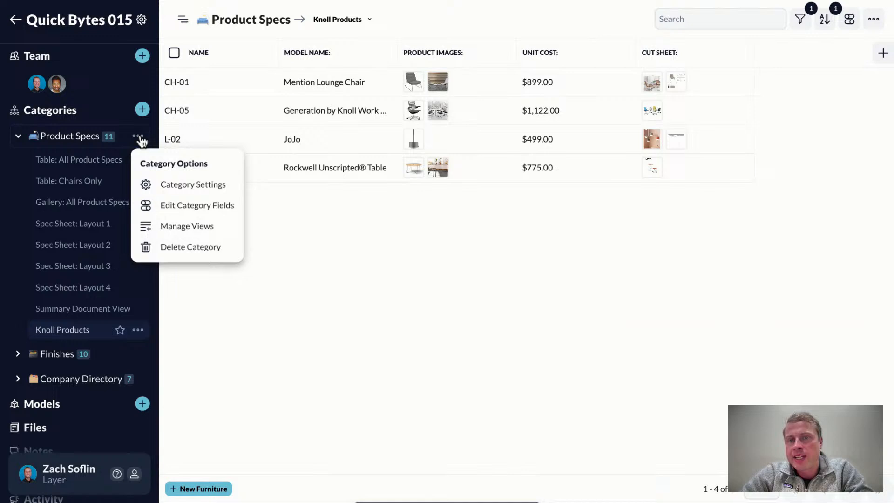
{"action": "left_click", "coordinate": [188, 228]}
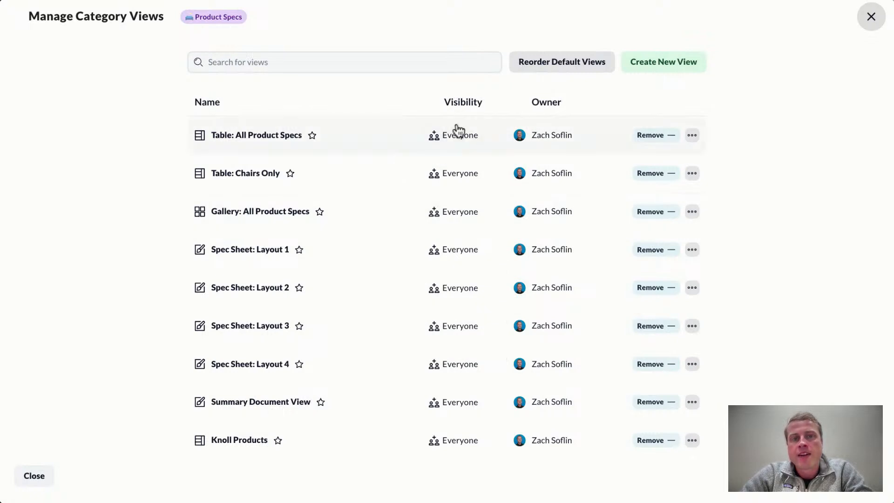
{"action": "left_click", "coordinate": [445, 173]}
{"action": "left_click", "coordinate": [464, 325]}
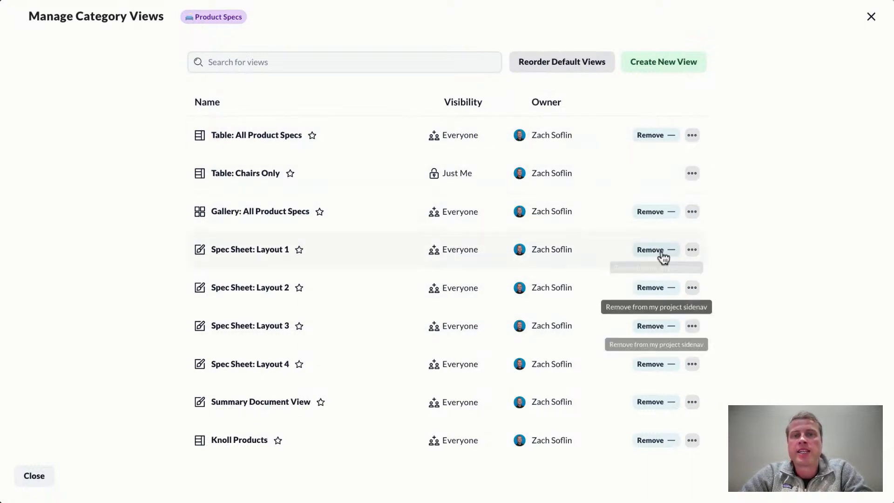
- Remove every Product Specs view shared with Everyone from the personal project sidenav
{"action": "left_click", "coordinate": [652, 136]}
{"action": "left_click", "coordinate": [651, 212]}
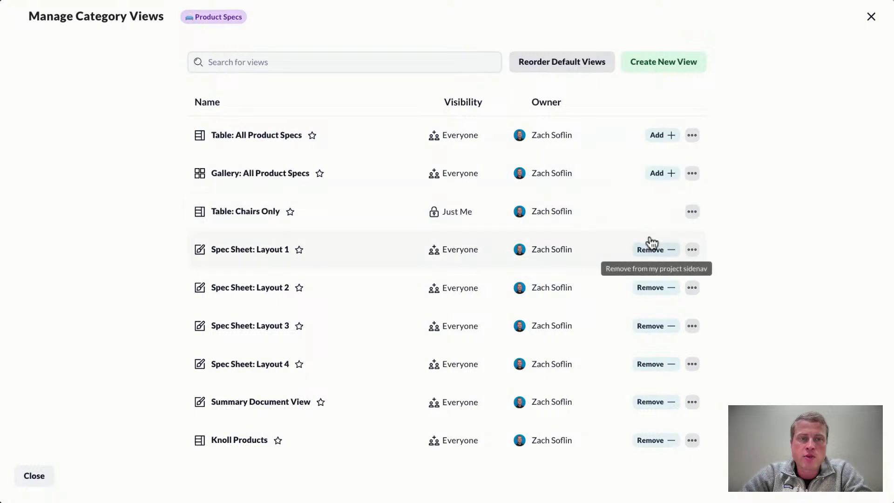
{"action": "left_click", "coordinate": [650, 249]}
{"action": "left_click", "coordinate": [654, 290]}
{"action": "left_click", "coordinate": [653, 328]}
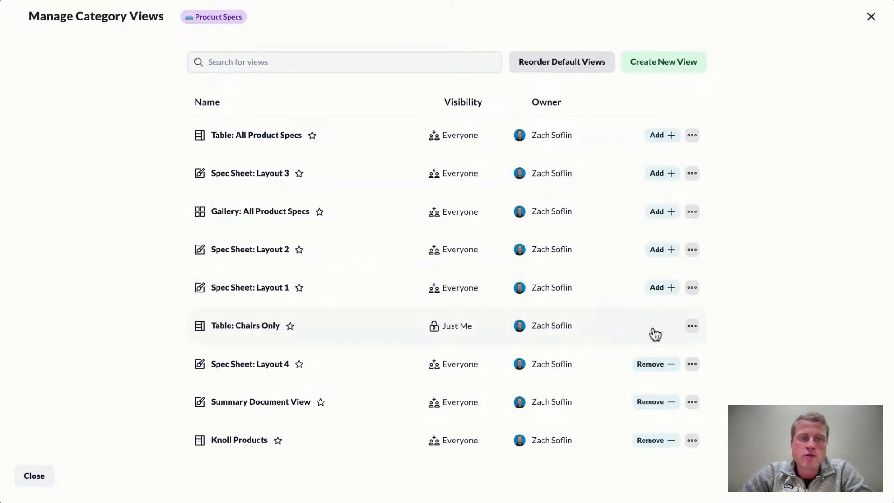
{"action": "left_click", "coordinate": [655, 366]}
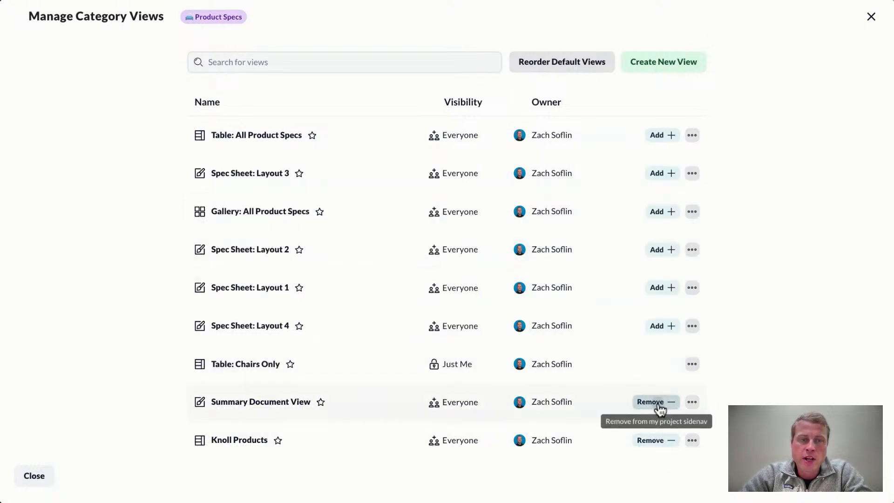
{"action": "left_click", "coordinate": [655, 405]}
{"action": "left_click", "coordinate": [650, 440]}
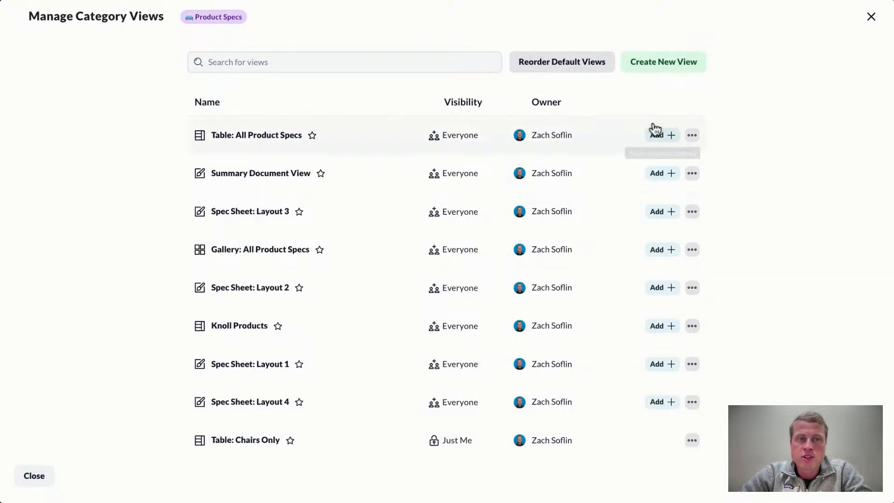
- Add Table: All Product Specs back to the sidenav, then open the Chairs Only and All Product Specs tables
{"action": "left_click", "coordinate": [657, 135]}
{"action": "left_click", "coordinate": [871, 17]}
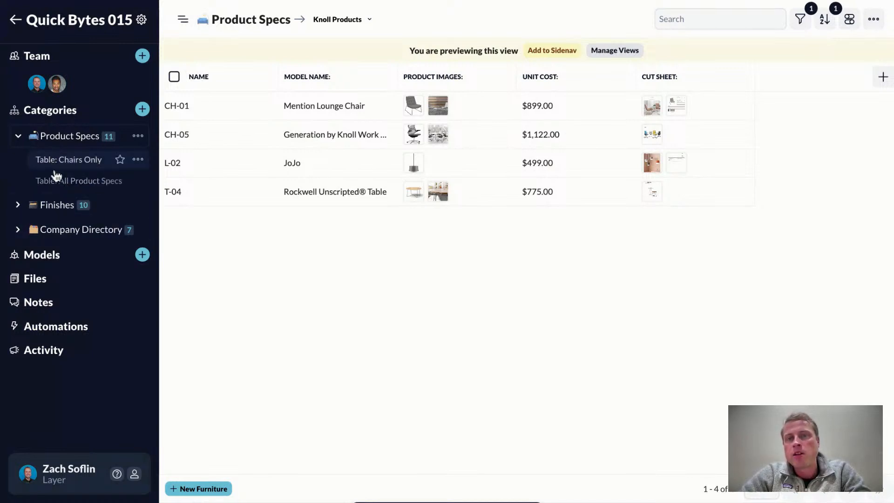
{"action": "left_click", "coordinate": [71, 161]}
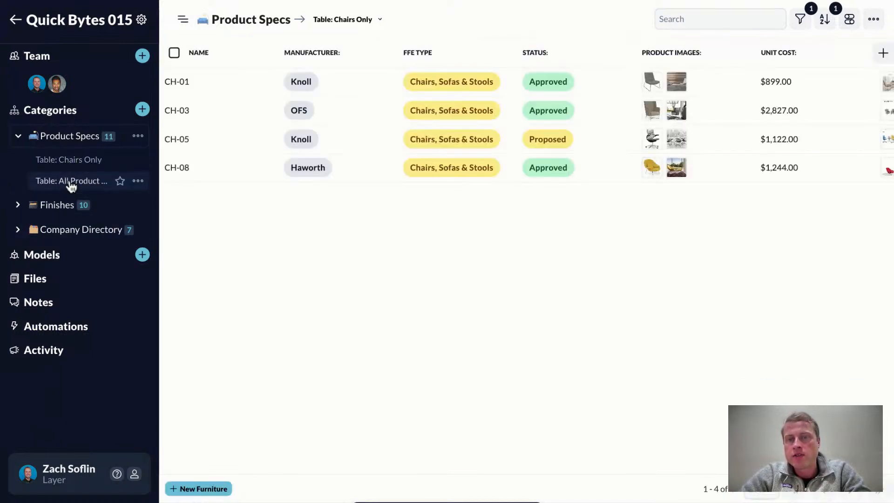
{"action": "left_click", "coordinate": [70, 182]}
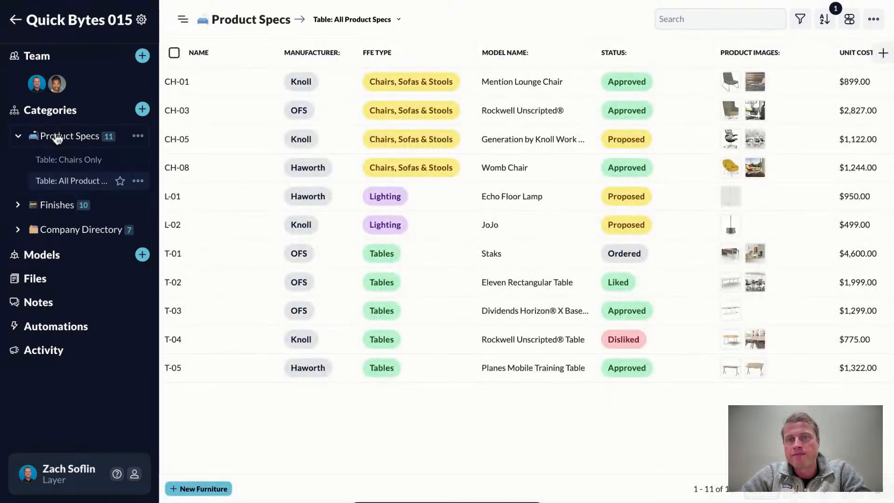
- Preview the Gallery: All Product Specs view from the category's view manager and add it to the sidenav
{"action": "left_click", "coordinate": [138, 139]}
{"action": "left_click", "coordinate": [184, 227]}
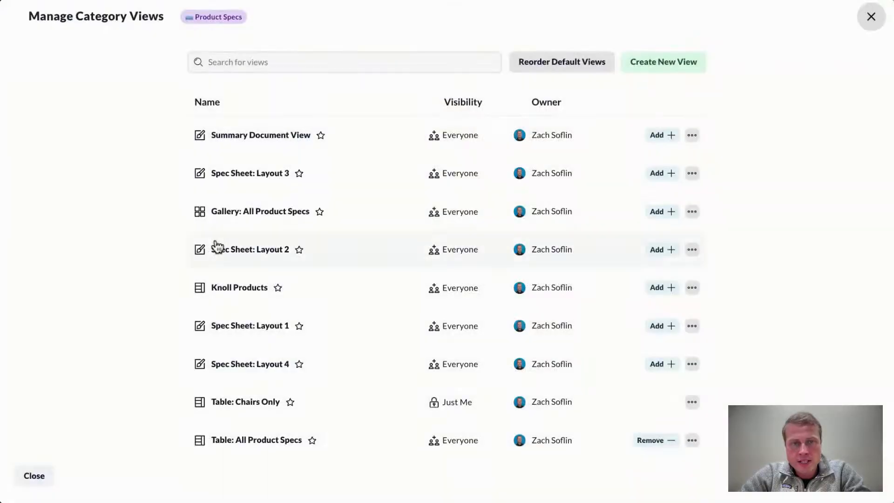
{"action": "left_click", "coordinate": [290, 218]}
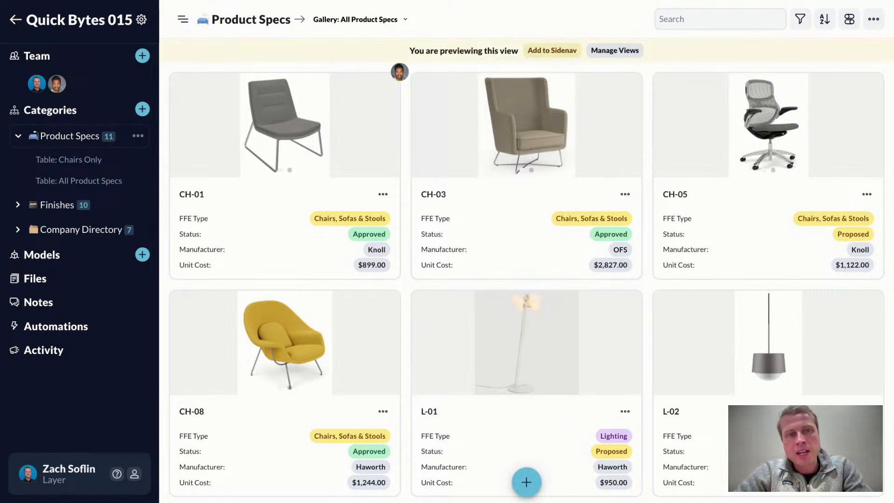
{"action": "left_click", "coordinate": [552, 51]}
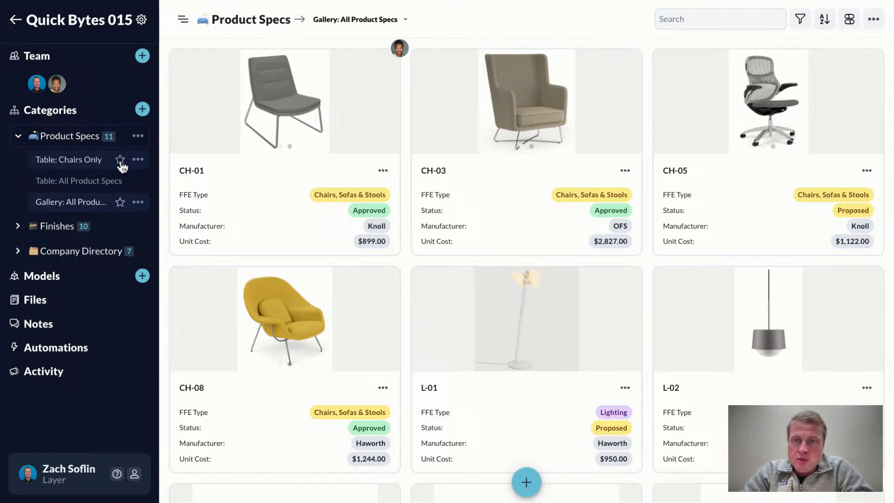
- Mark the Chairs Only and All Product Specs tables as favorites and group them in a new favorites folder named CA
{"action": "left_click", "coordinate": [120, 160]}
{"action": "left_click", "coordinate": [120, 233]}
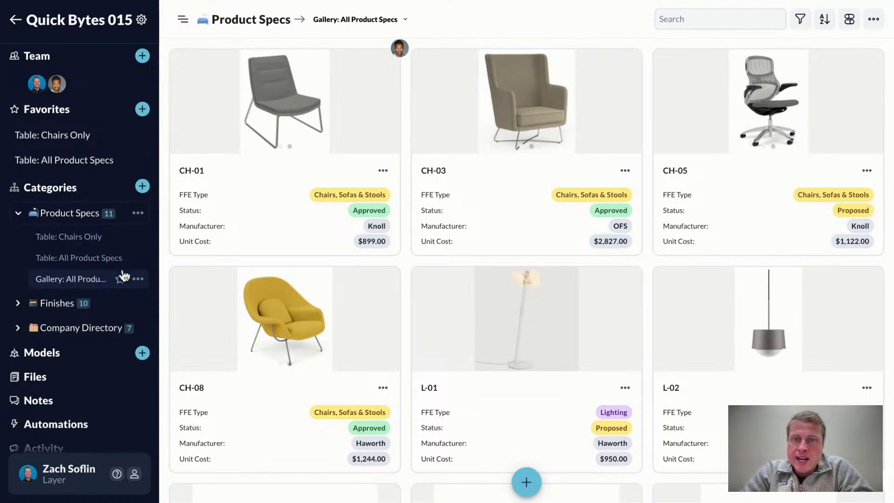
{"action": "left_click", "coordinate": [142, 110]}
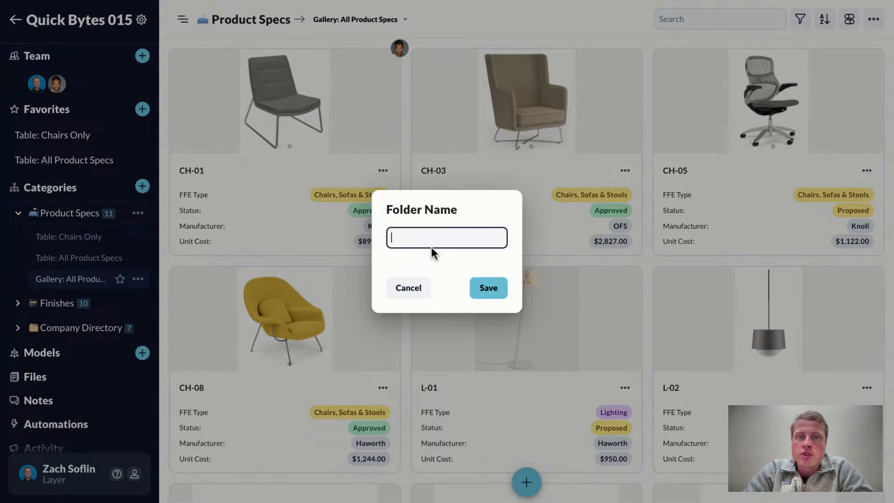
{"action": "type", "text": "CA"}
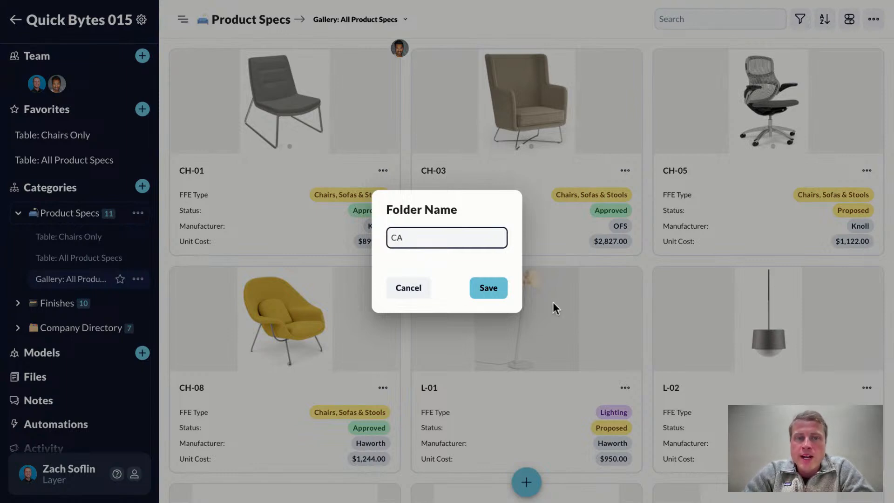
{"action": "left_click", "coordinate": [496, 294]}
{"action": "mouse_move", "coordinate": [36, 160]}
{"action": "left_mouse_down"}
{"action": "mouse_move", "coordinate": [37, 173]}
{"action": "mouse_move", "coordinate": [32, 150]}
{"action": "left_mouse_up"}
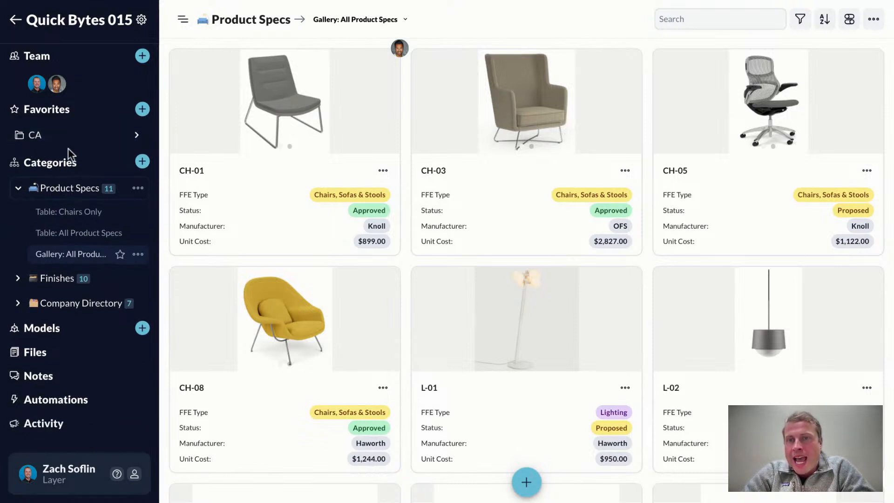